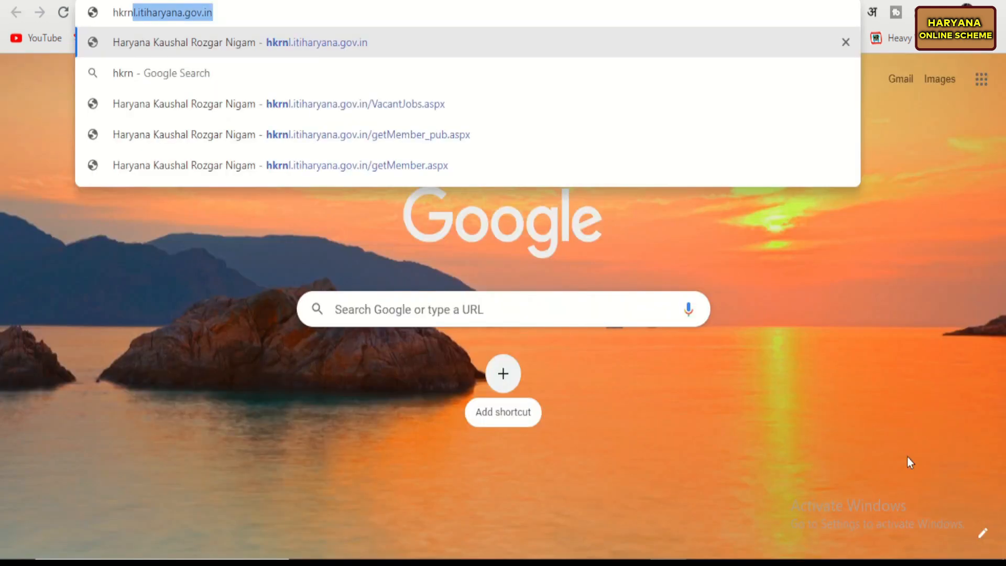
- Load hkrnl.itiharyana.gov.in and open the Vacant Jobs listing, highlighting the registration note and heading
key(Return)
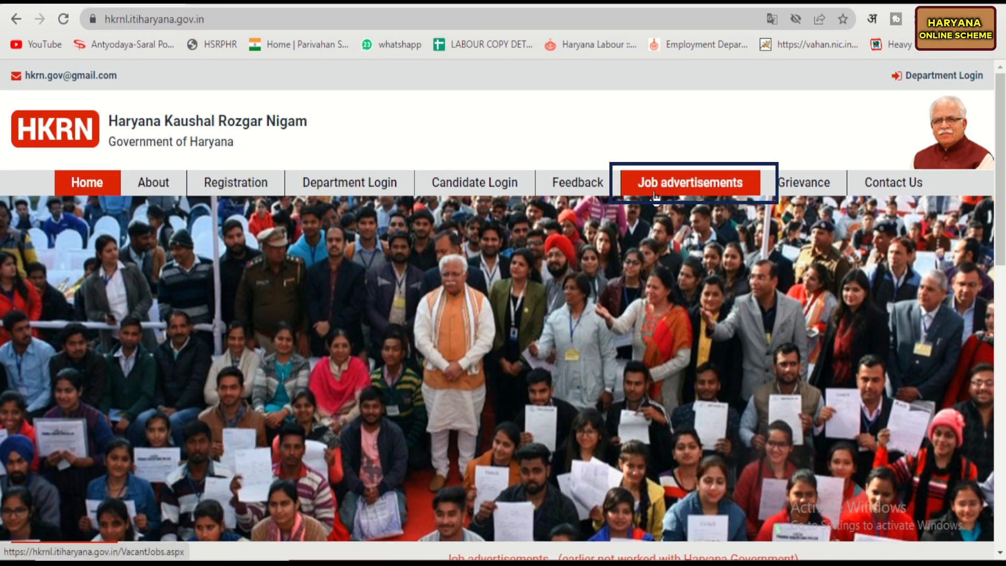
click(725, 193)
click(340, 271)
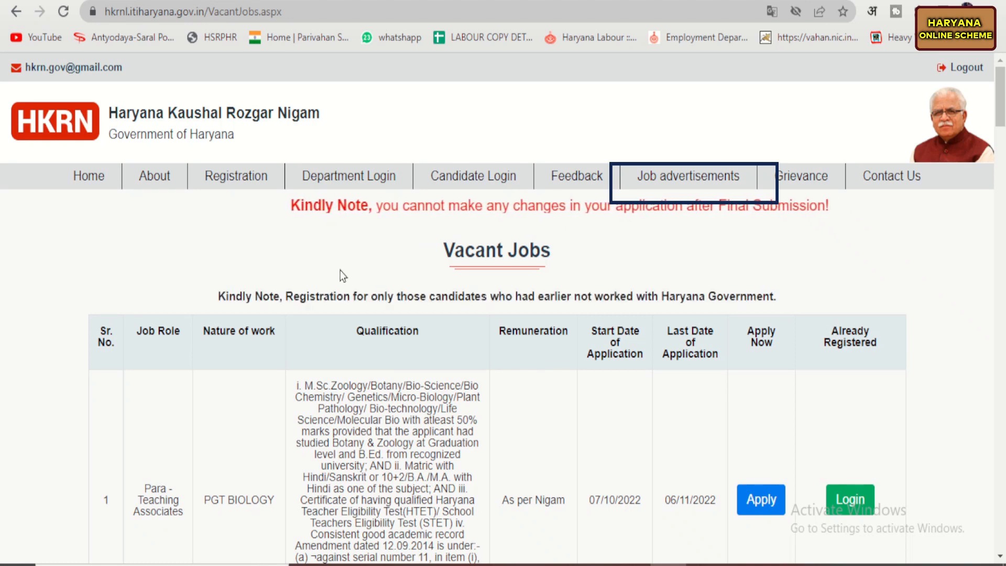
drag(218, 294, 792, 306)
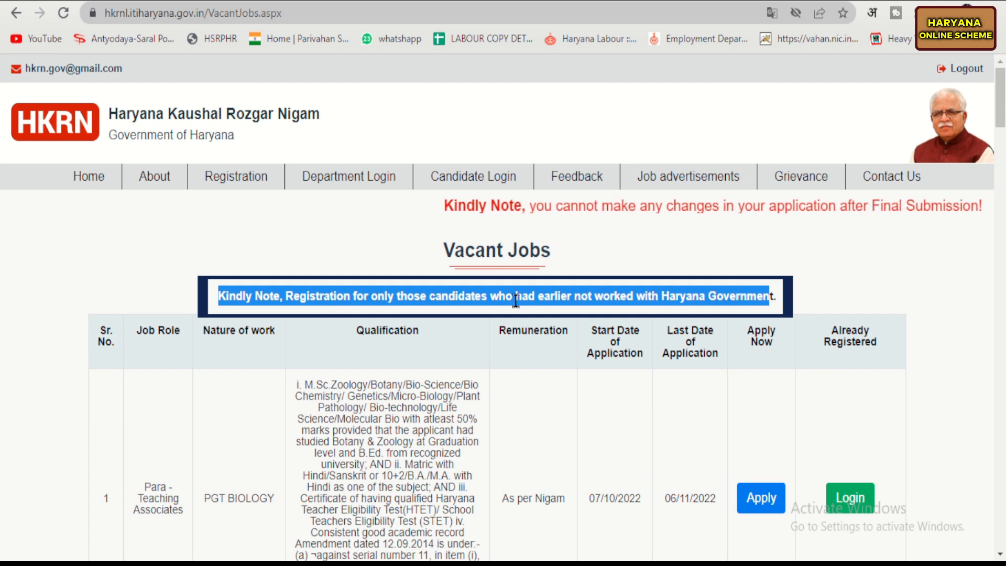
triple_click(442, 253)
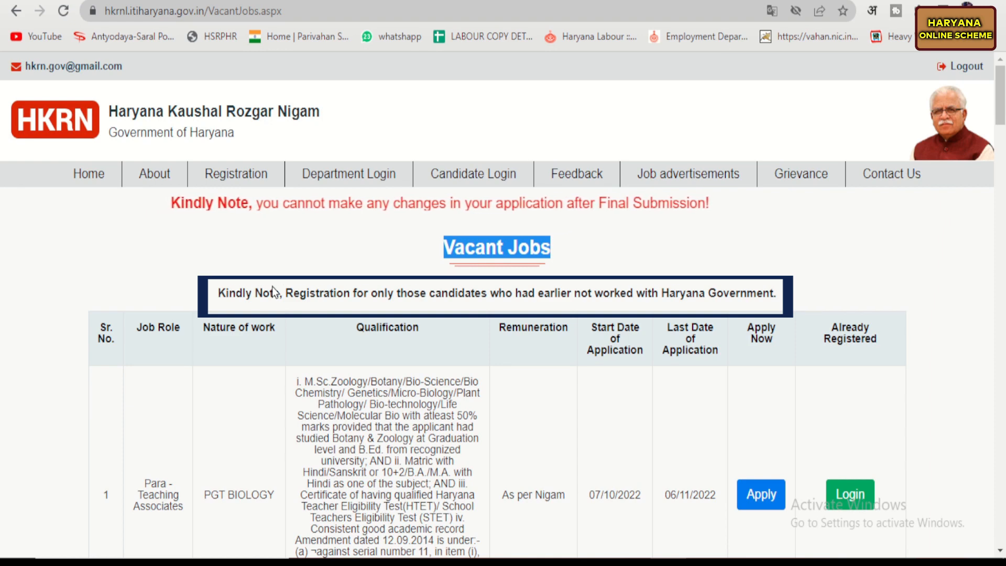
scroll(228, 350, down, 5)
scroll(239, 332, up, 5)
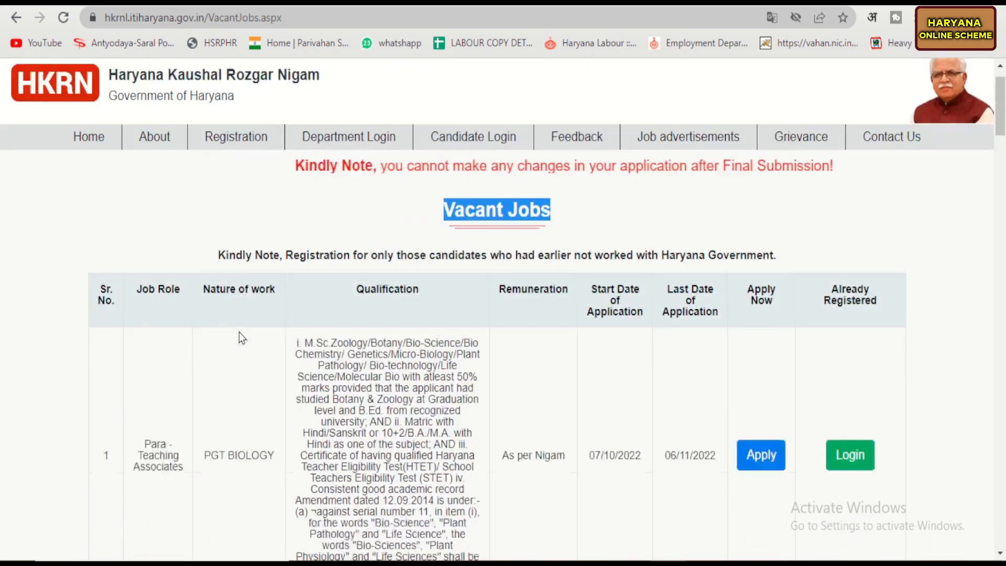
scroll(228, 406, down, 3)
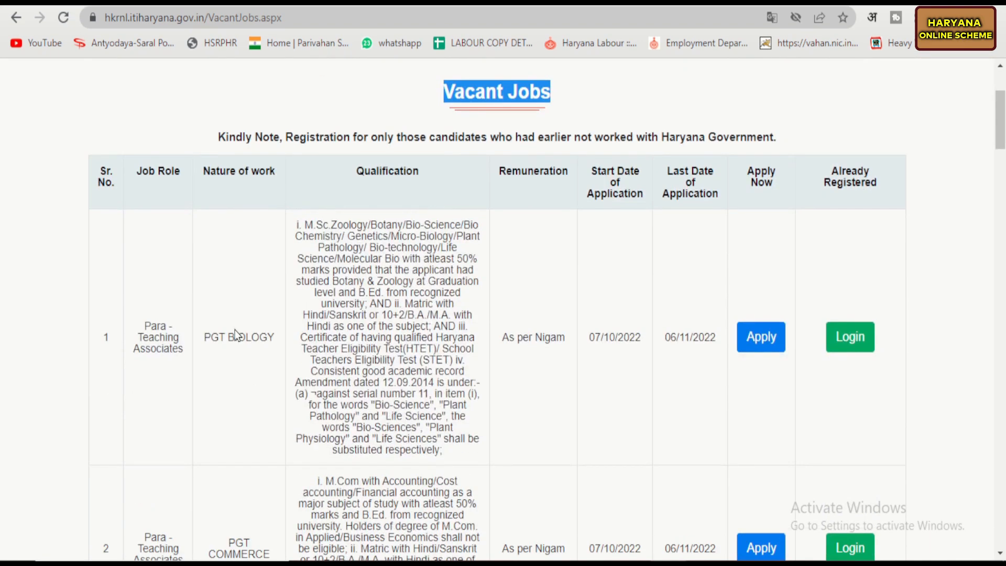
drag(204, 337, 263, 337)
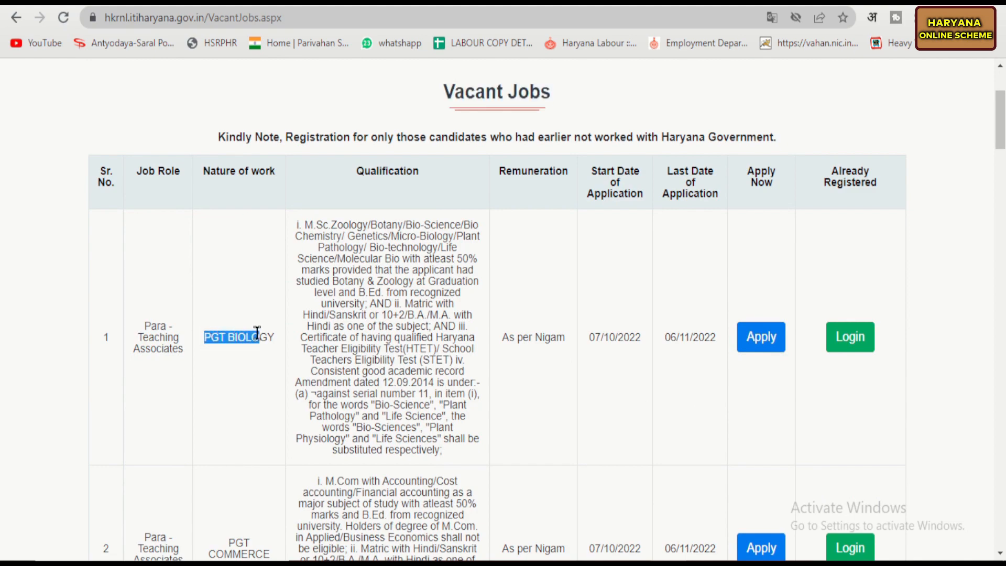
scroll(260, 333, down, 3)
click(205, 373)
scroll(233, 383, down, 12)
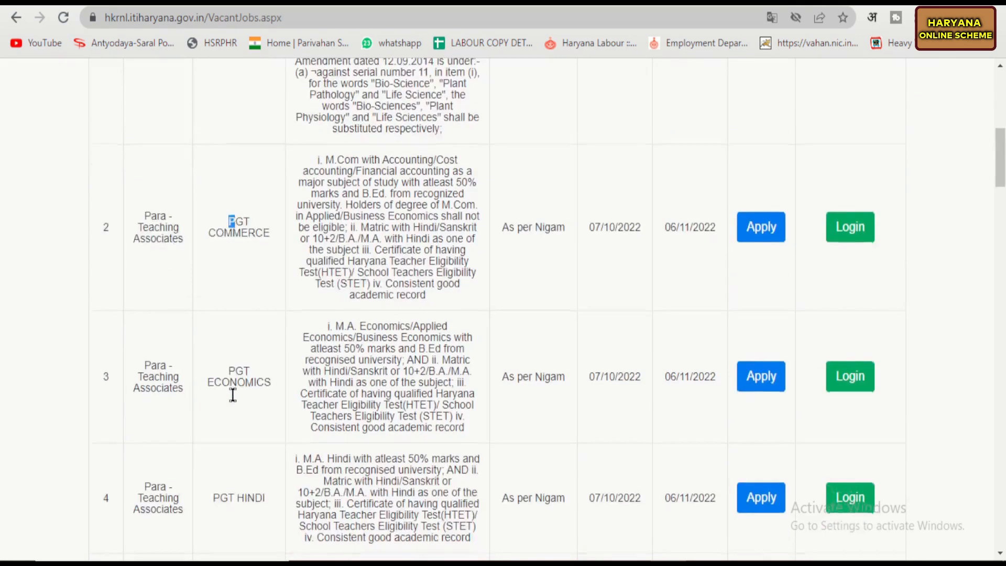
scroll(231, 385, down, 9)
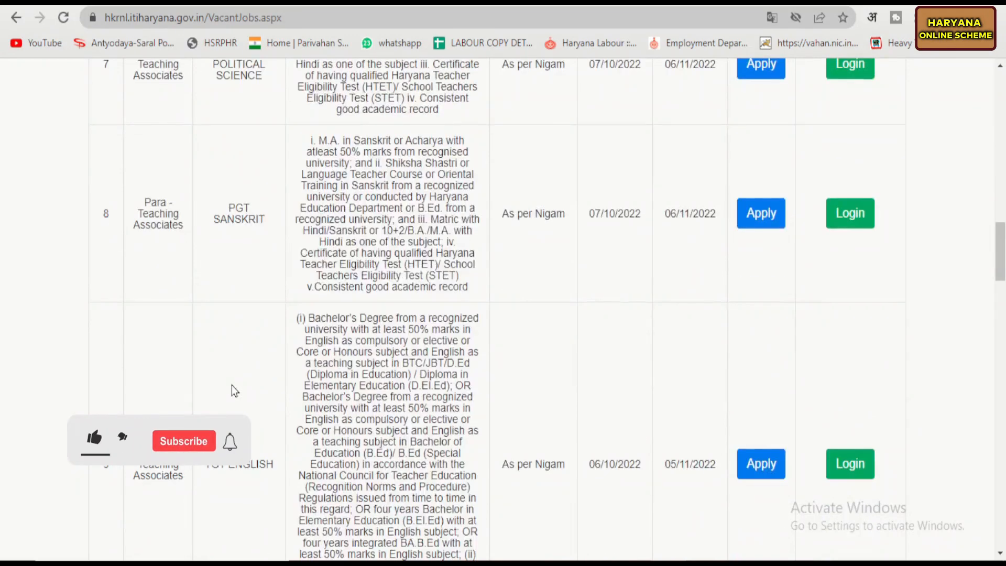
drag(214, 306, 251, 307)
scroll(242, 339, down, 3)
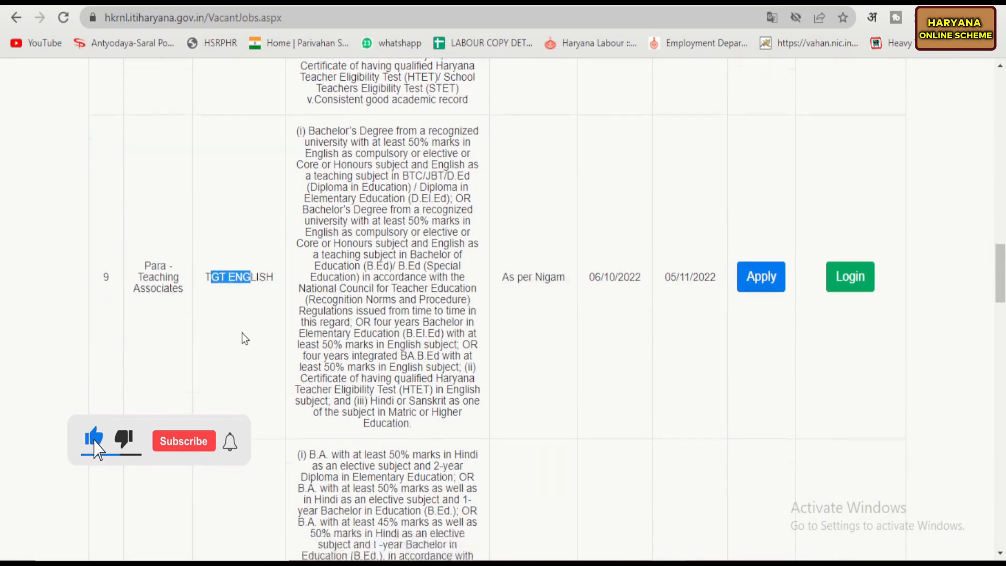
drag(217, 477, 247, 478)
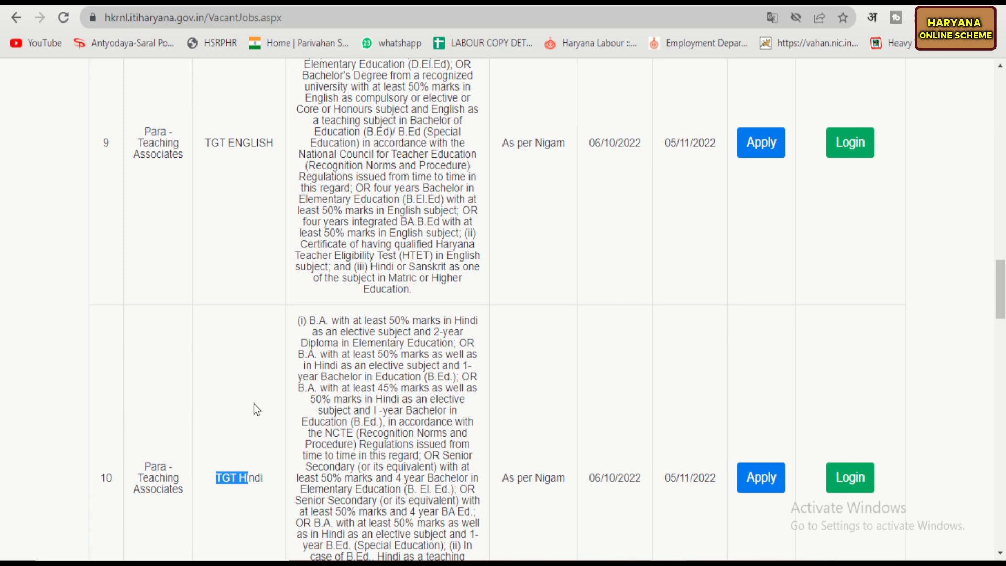
scroll(274, 318, up, 6)
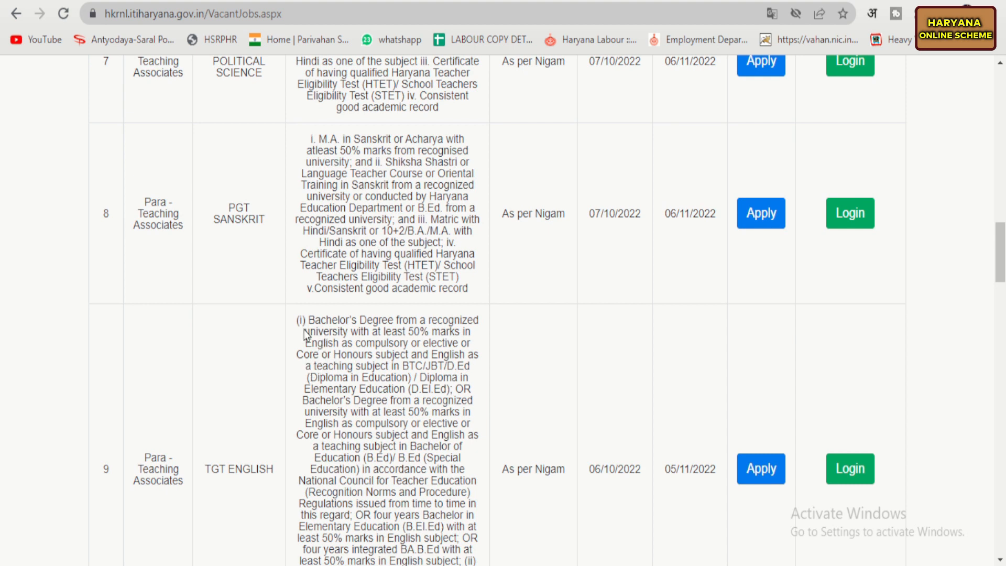
drag(307, 321, 466, 333)
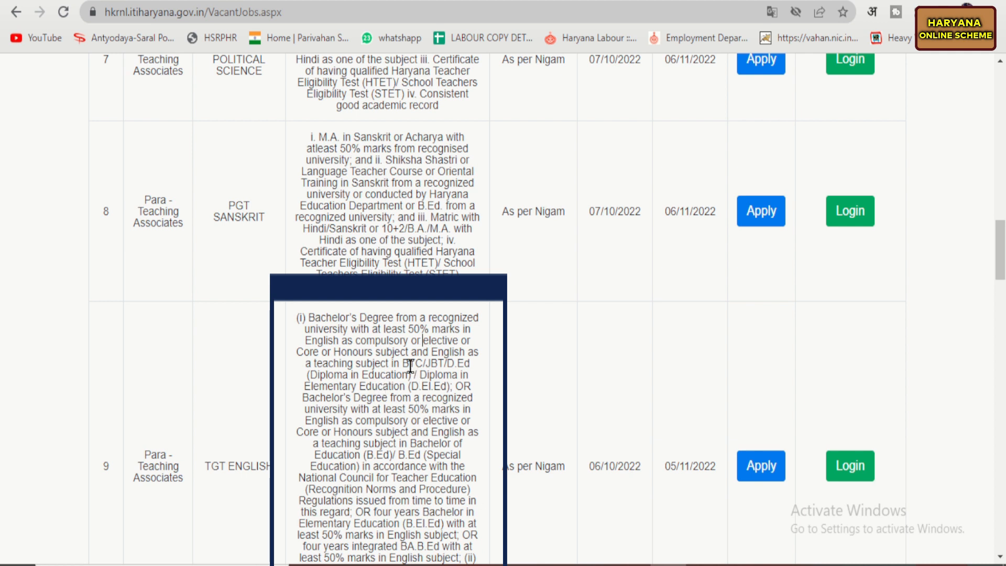
drag(410, 366, 464, 363)
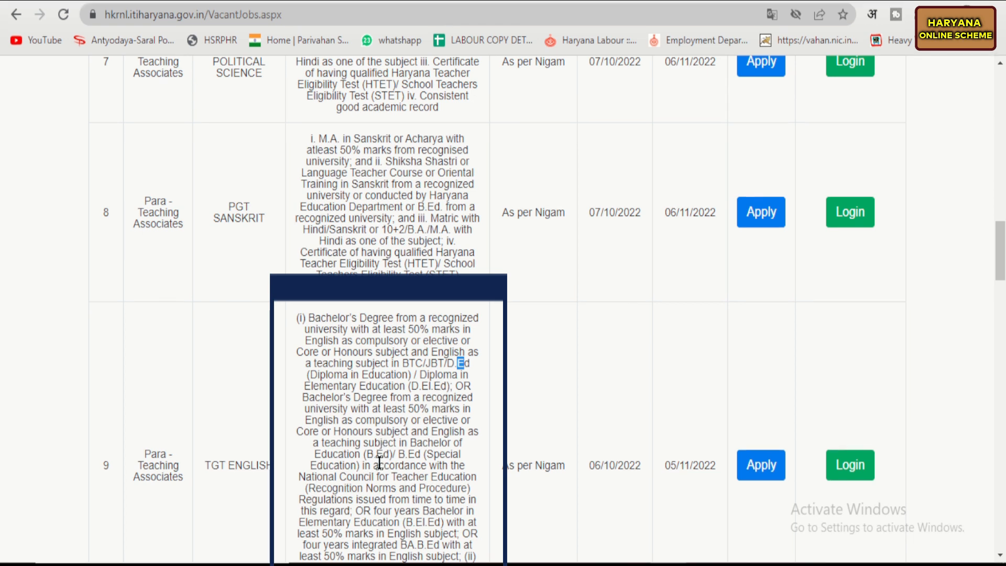
drag(396, 453, 428, 456)
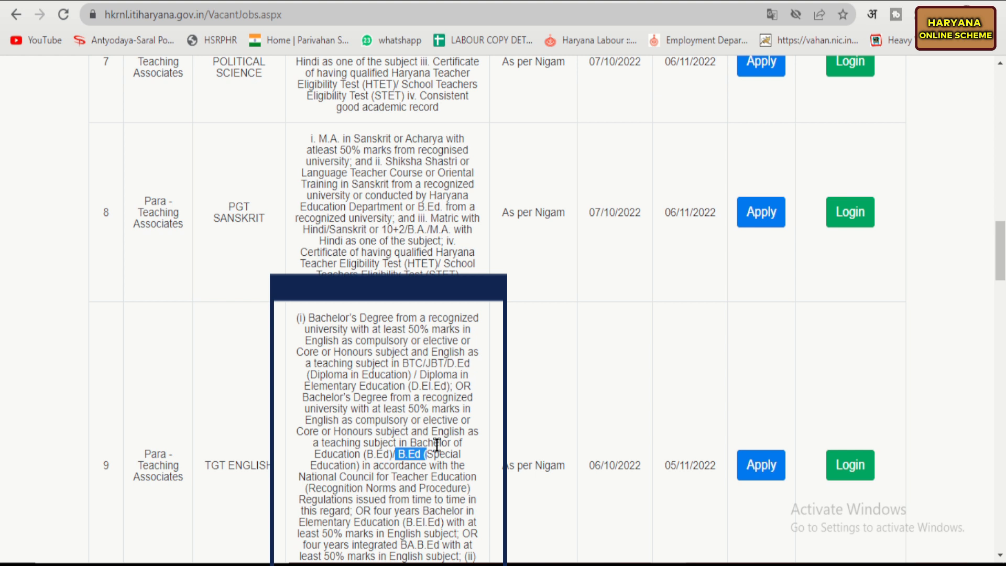
click(340, 318)
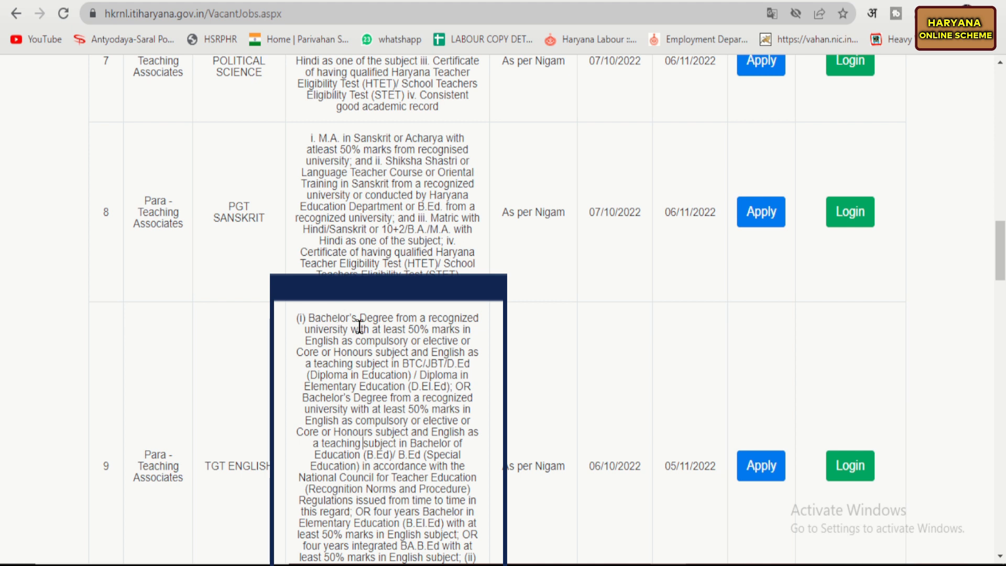
drag(397, 329, 449, 333)
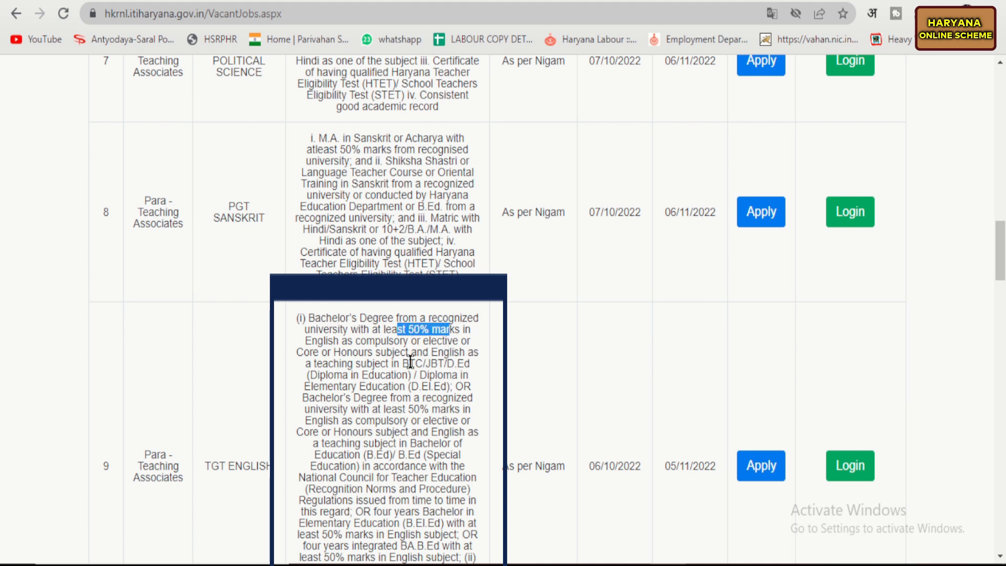
drag(430, 363, 468, 369)
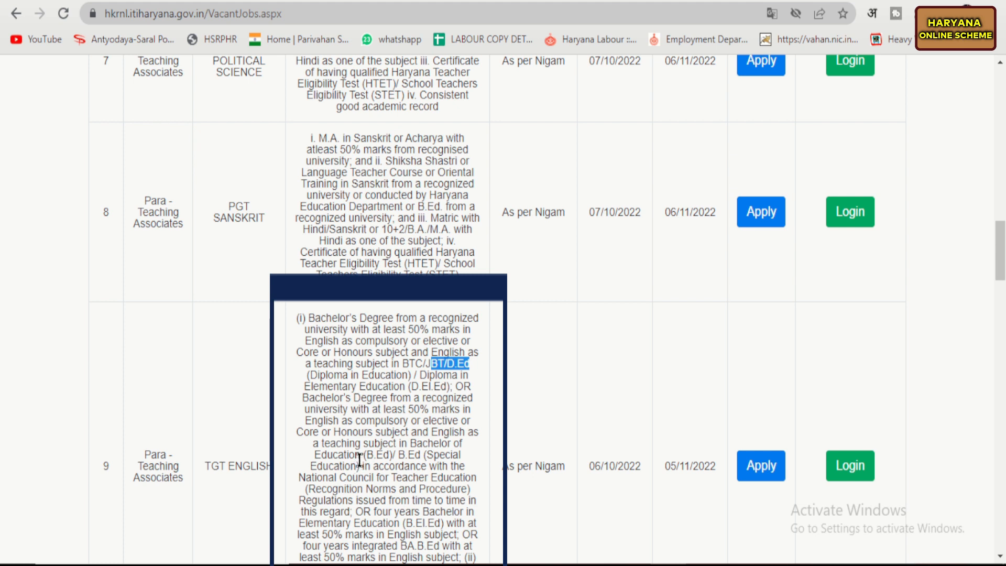
drag(360, 454, 389, 454)
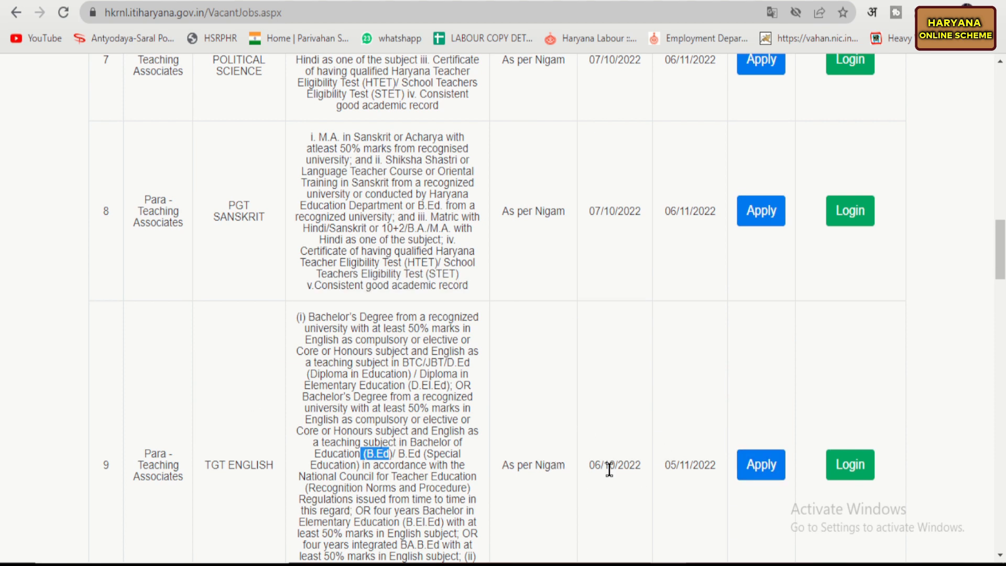
drag(590, 466, 718, 467)
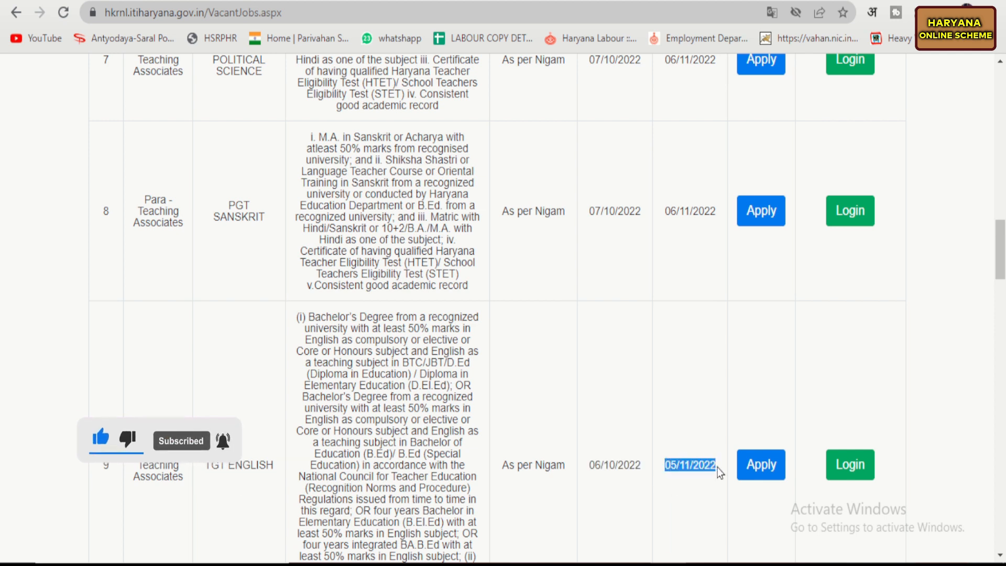
click(673, 461)
drag(673, 462, 715, 467)
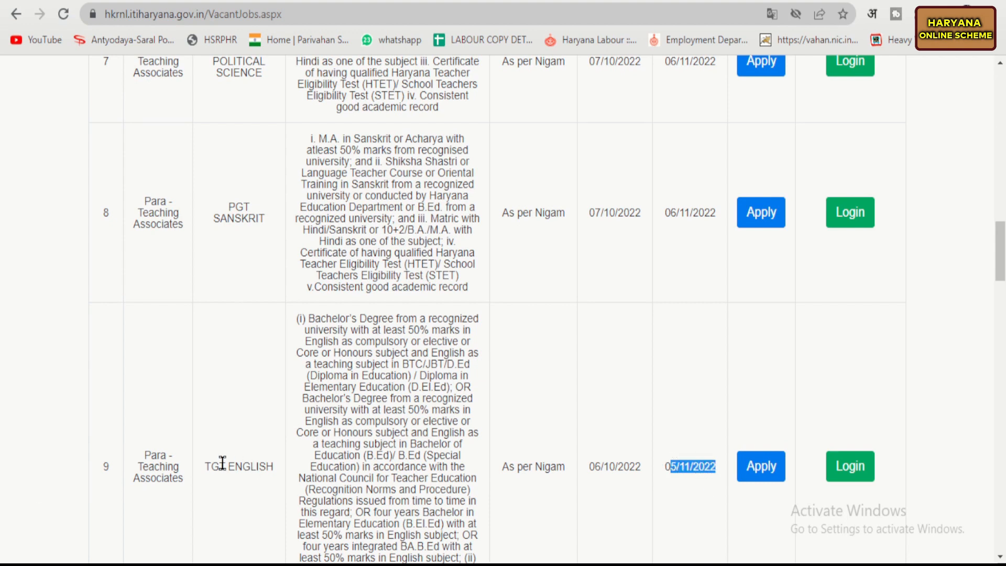
drag(222, 464, 242, 462)
- Start the TGT ENGLISH application, enter the Family ID and select the applying family member
click(765, 471)
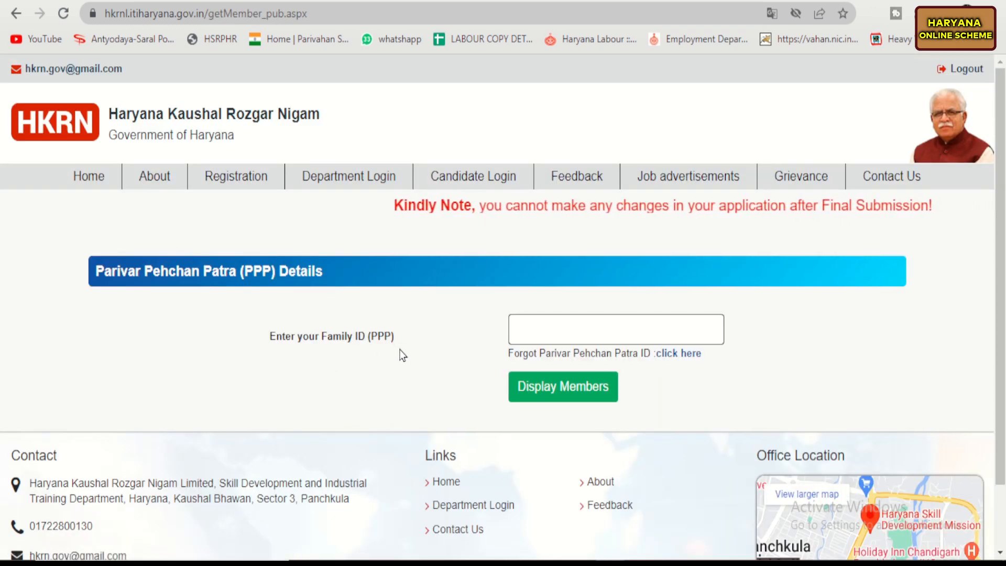
click(551, 330)
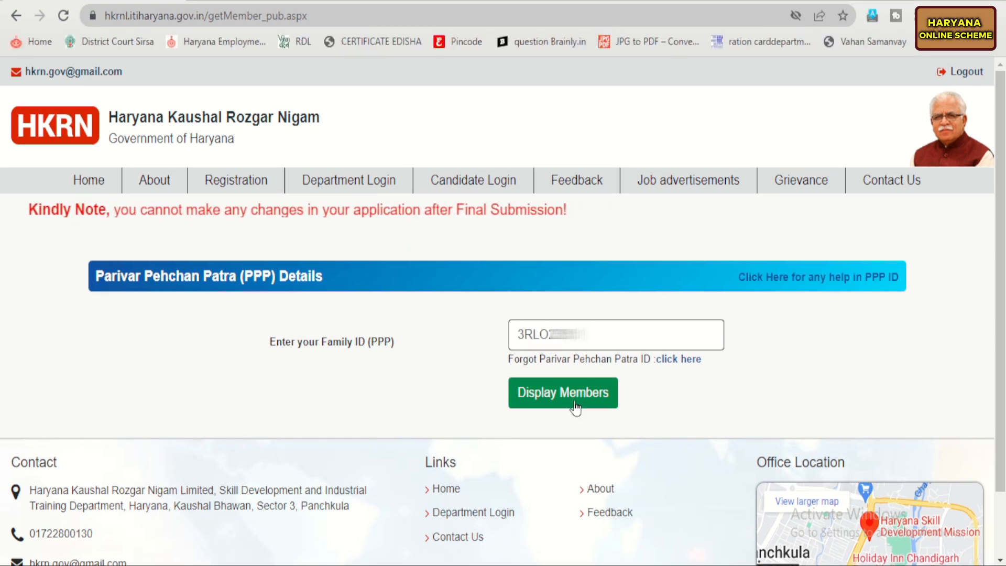
click(576, 405)
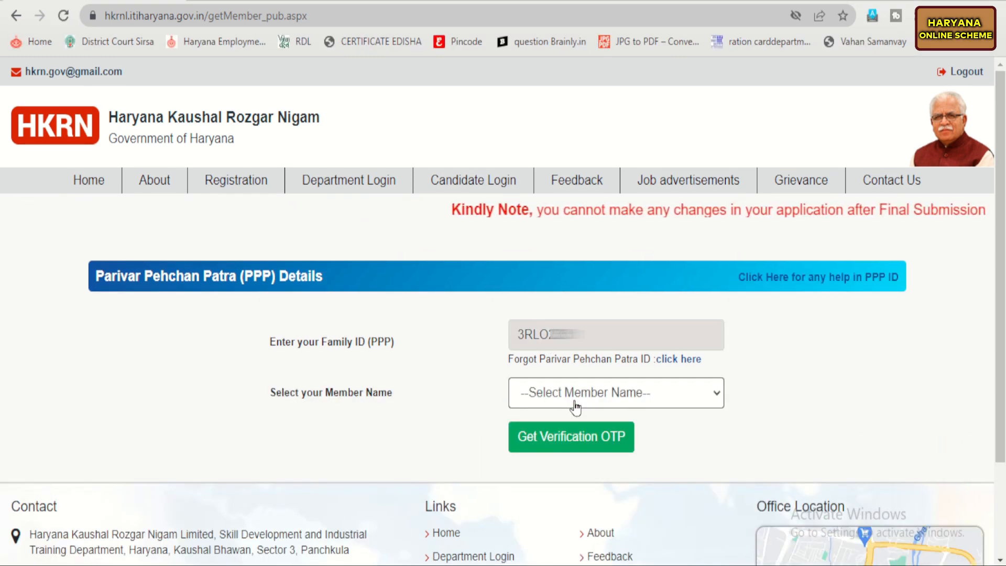
click(573, 393)
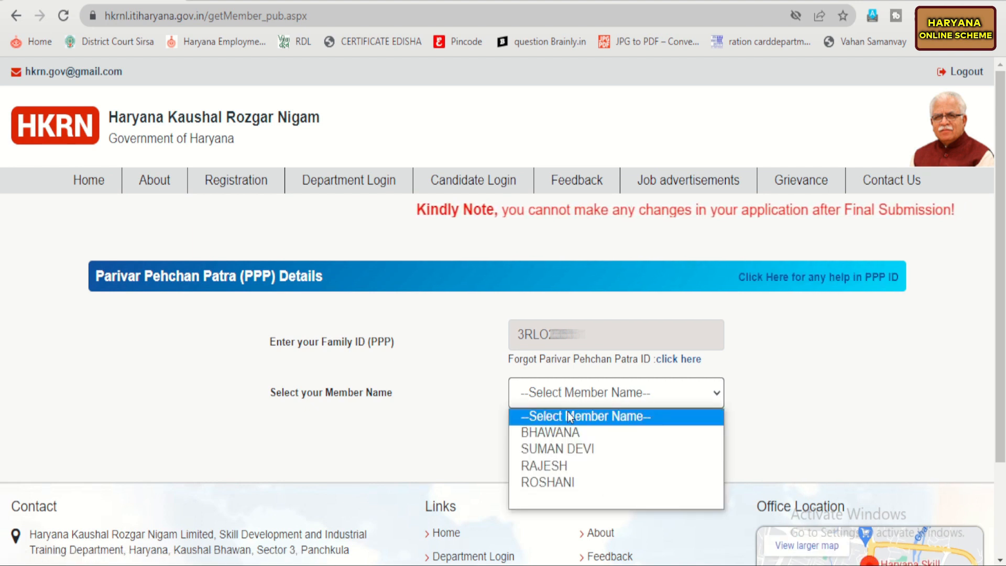
click(559, 466)
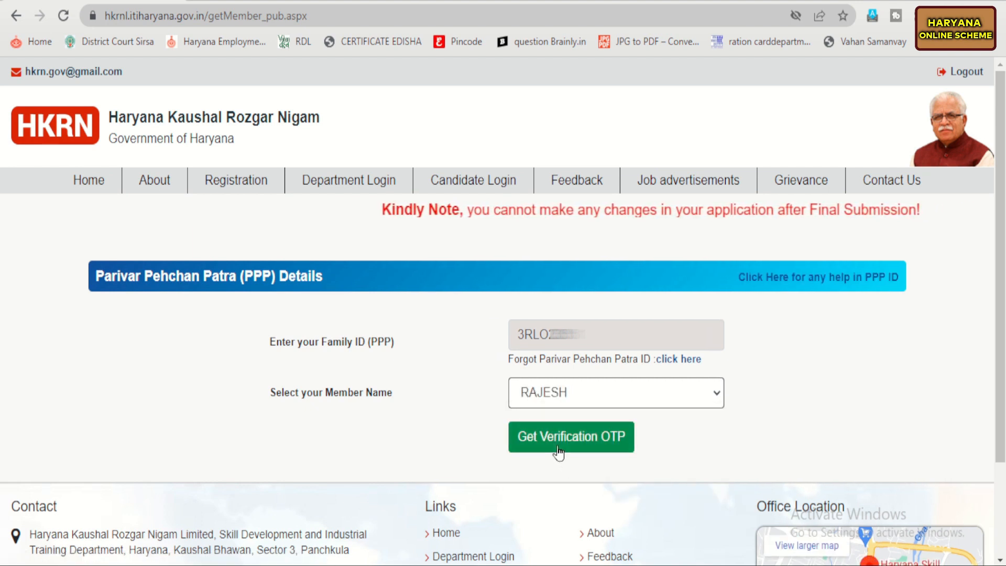
- Request the verification OTP, enter the received code and verify it
click(556, 443)
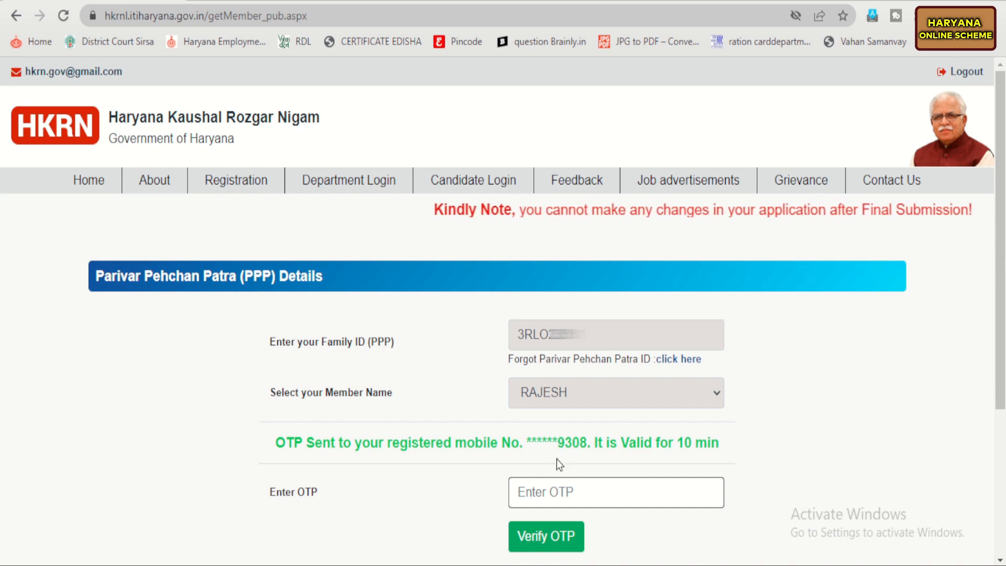
click(559, 487)
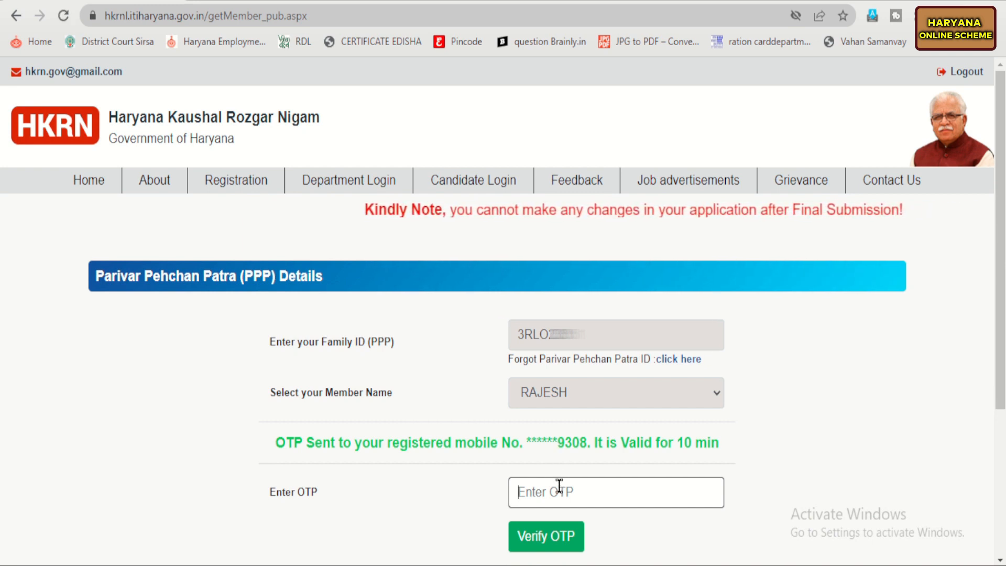
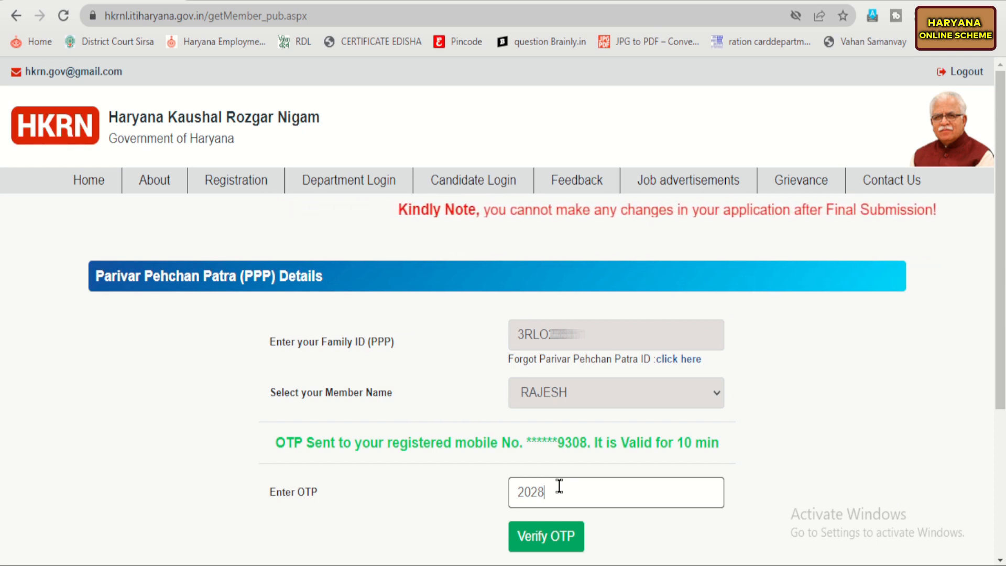
click(543, 545)
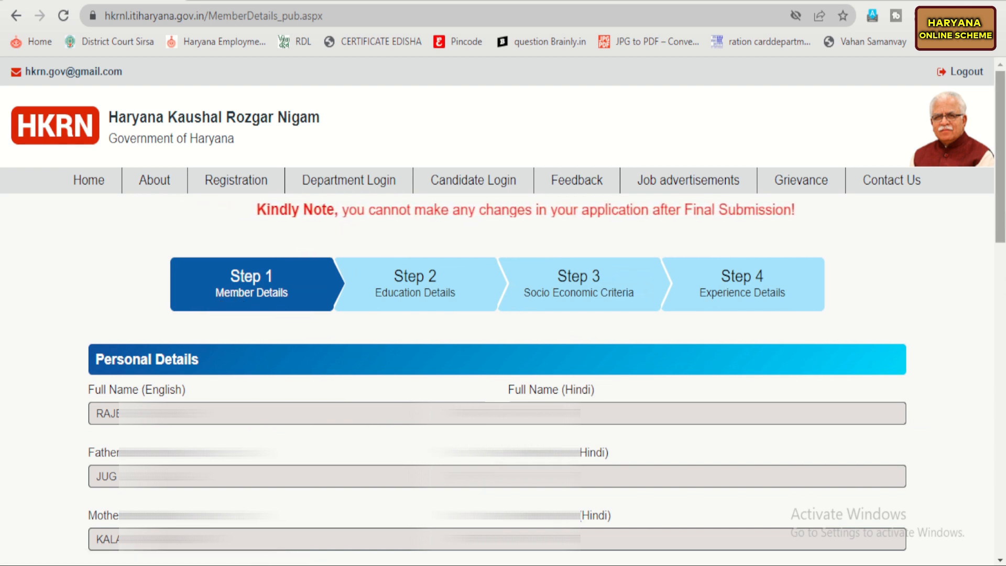
- Scroll through the pre-filled Member Details and confirm the registration
scroll(646, 374, down, 3)
scroll(497, 310, down, 2)
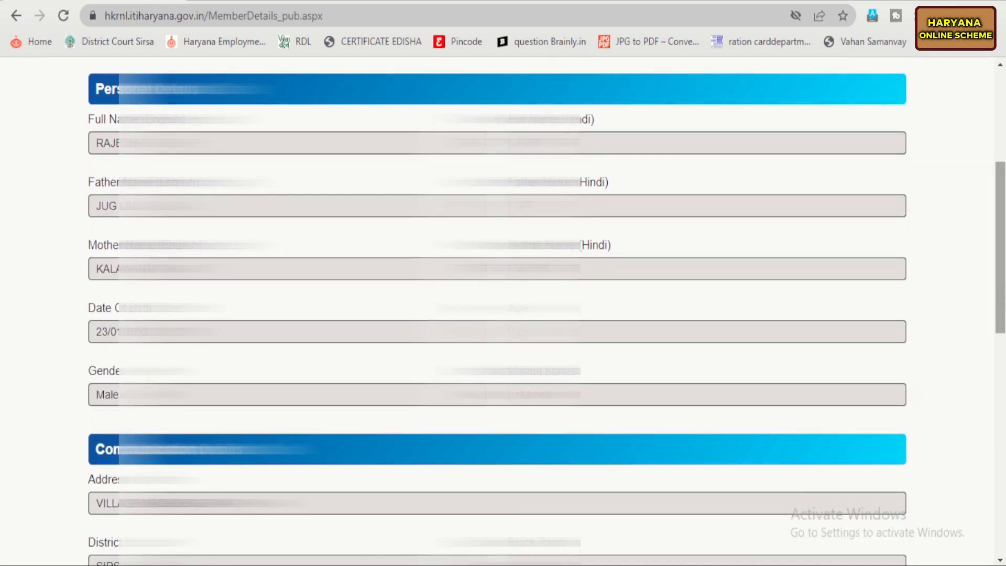
click(1002, 347)
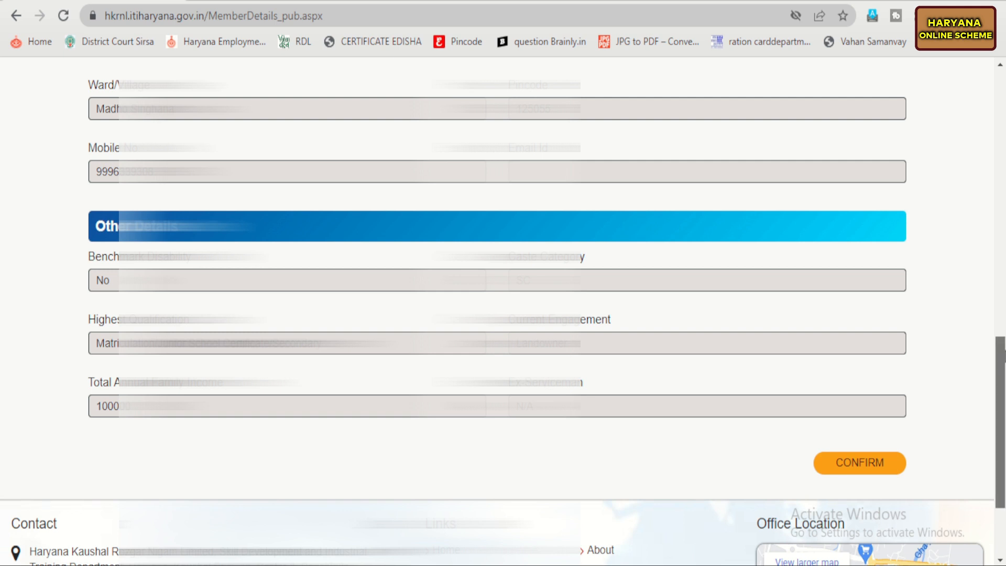
mouse_move(1002, 361)
mouse_down()
mouse_move(1003, 278)
mouse_move(1002, 361)
mouse_up()
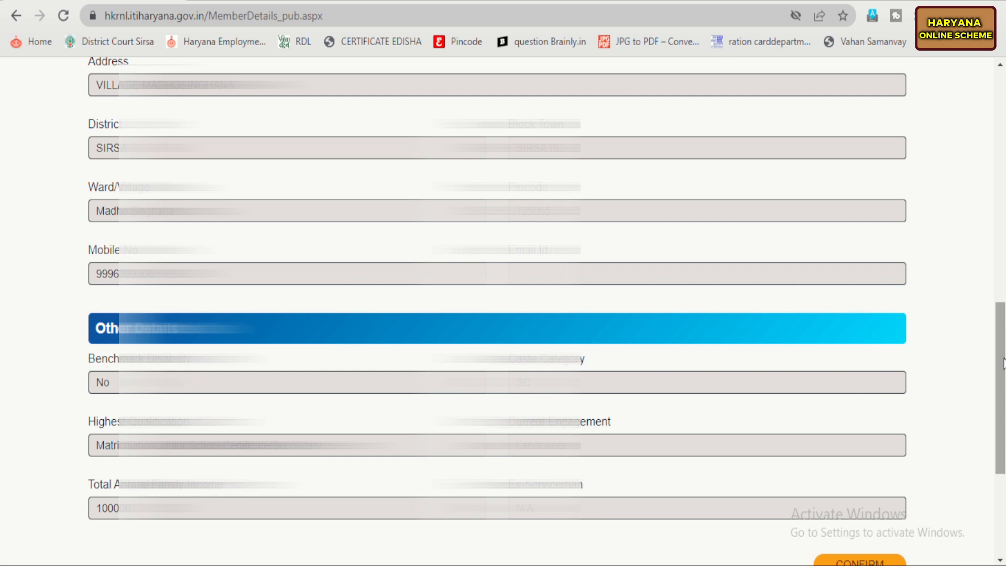
drag(1002, 362, 1002, 418)
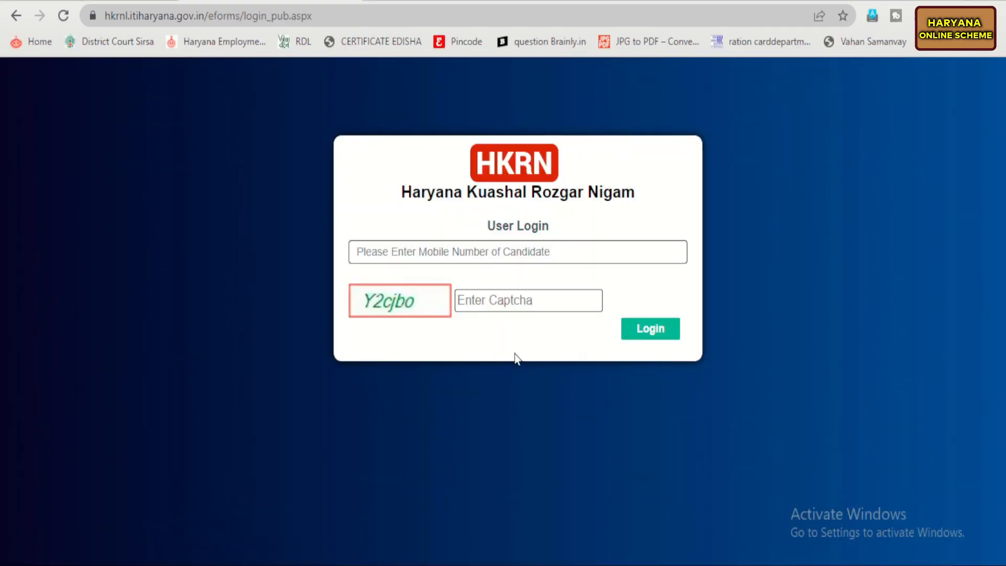
- Log in with the candidate's mobile number and proceed with the listed application
click(439, 250)
text(9)
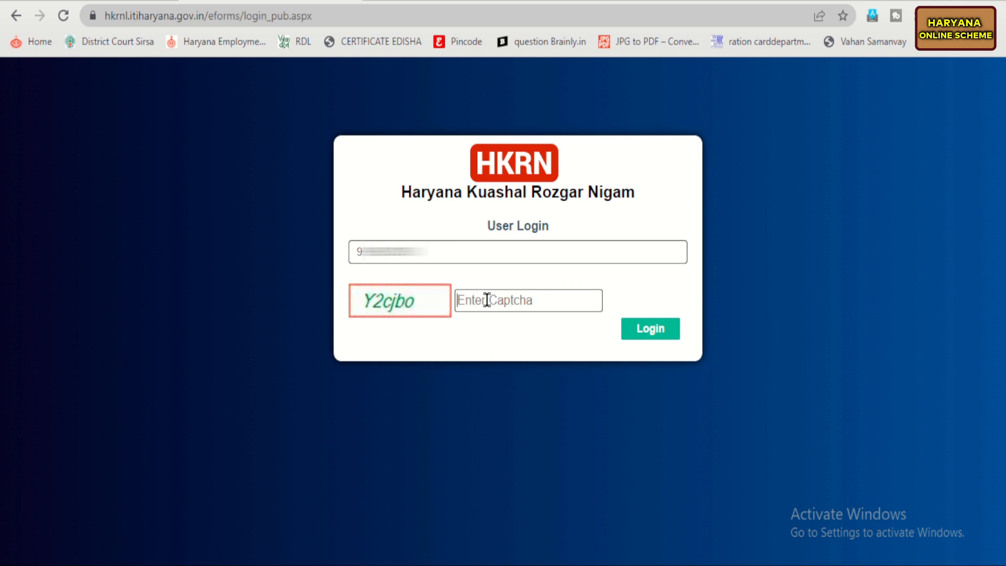
click(637, 331)
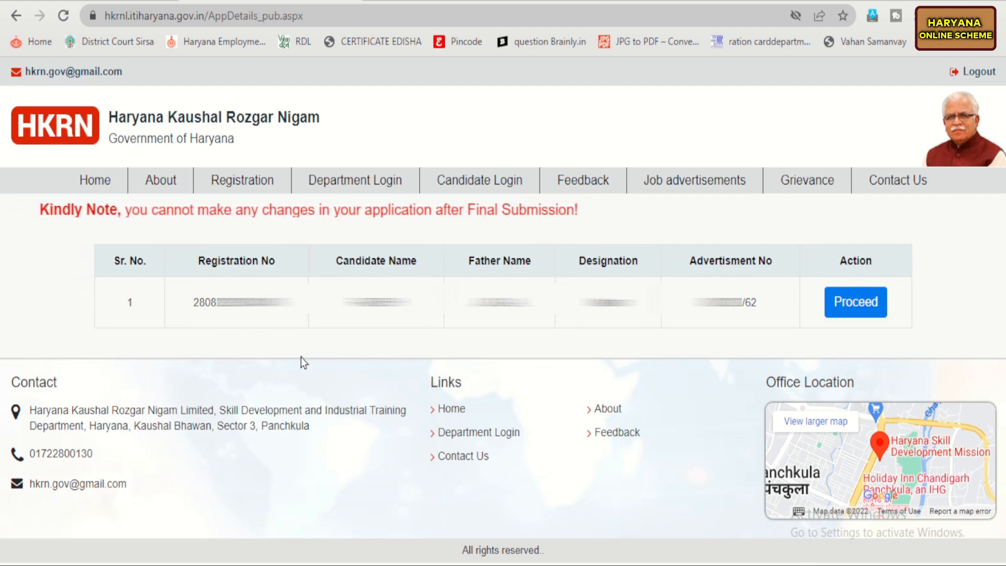
click(852, 313)
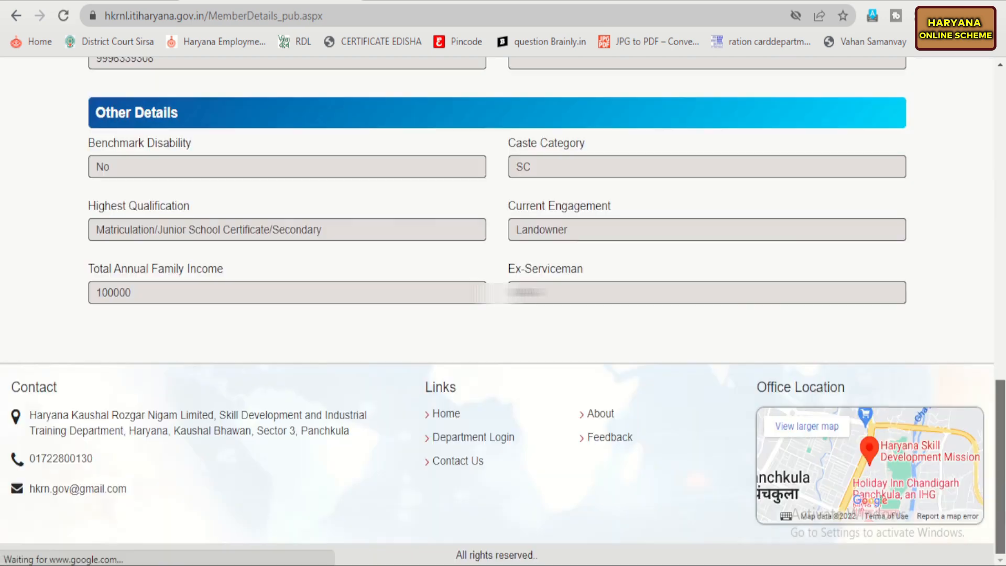
scroll(503, 312, up, 12)
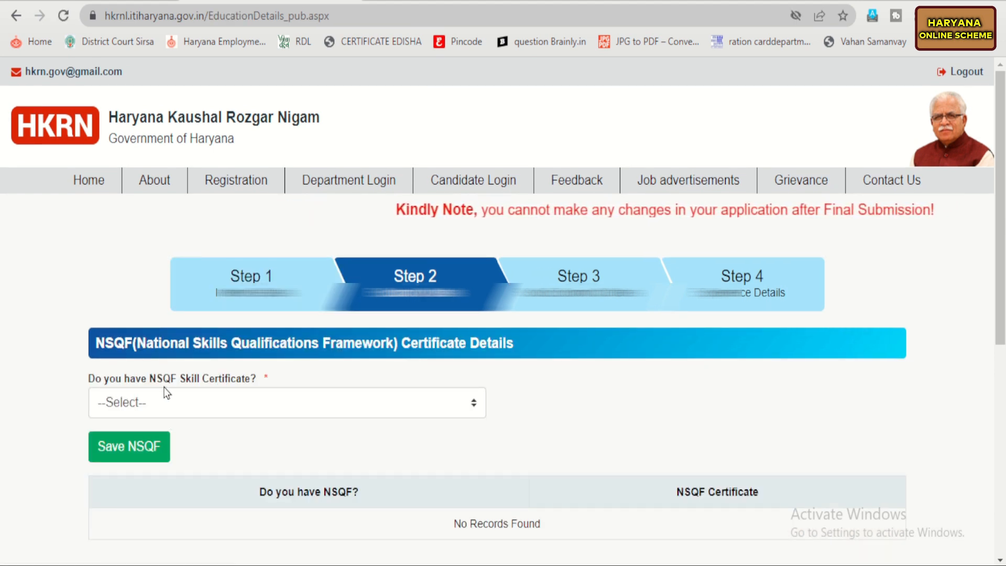
- Answer No to the NSQF Skill Certificate question, save it and dismiss the confirmation
click(216, 396)
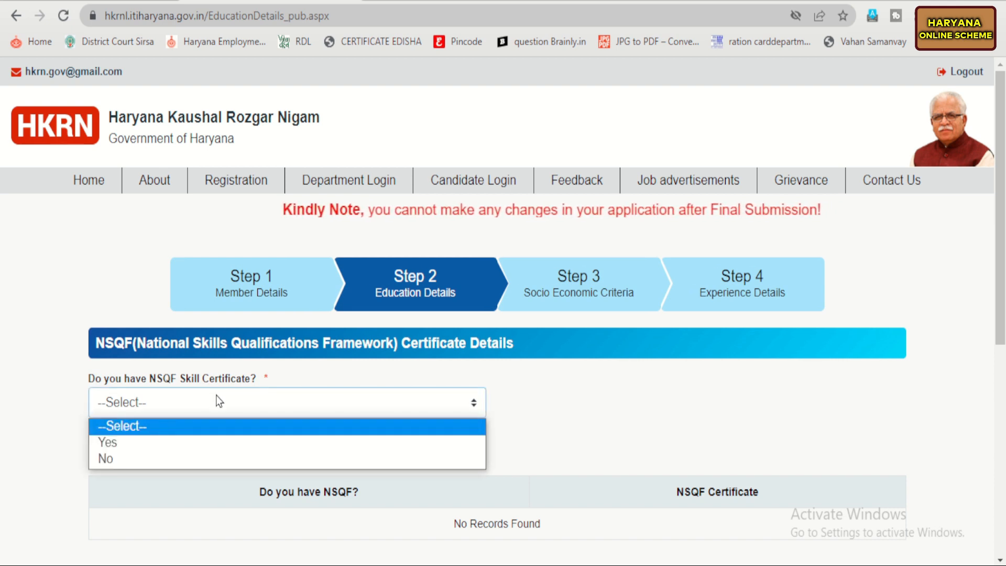
click(175, 459)
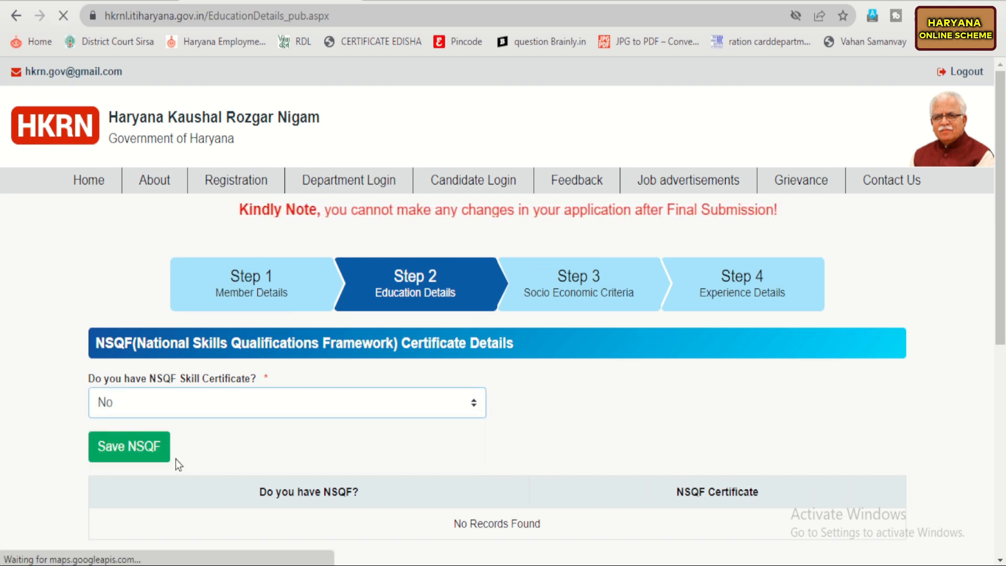
click(136, 457)
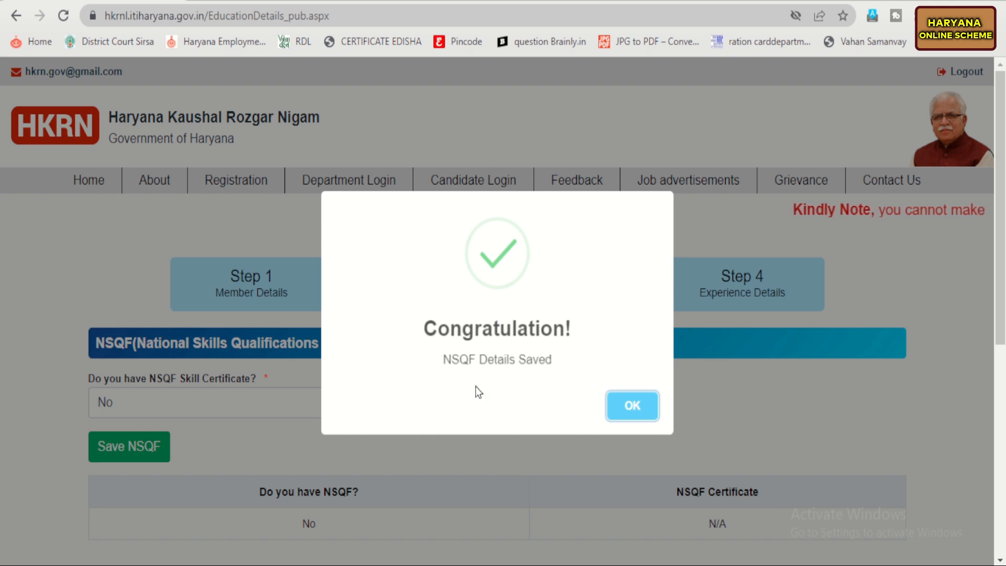
click(632, 406)
- Add an education record with Class10th, result Pass and Haryana Board of School Education
scroll(1004, 364, down, 2)
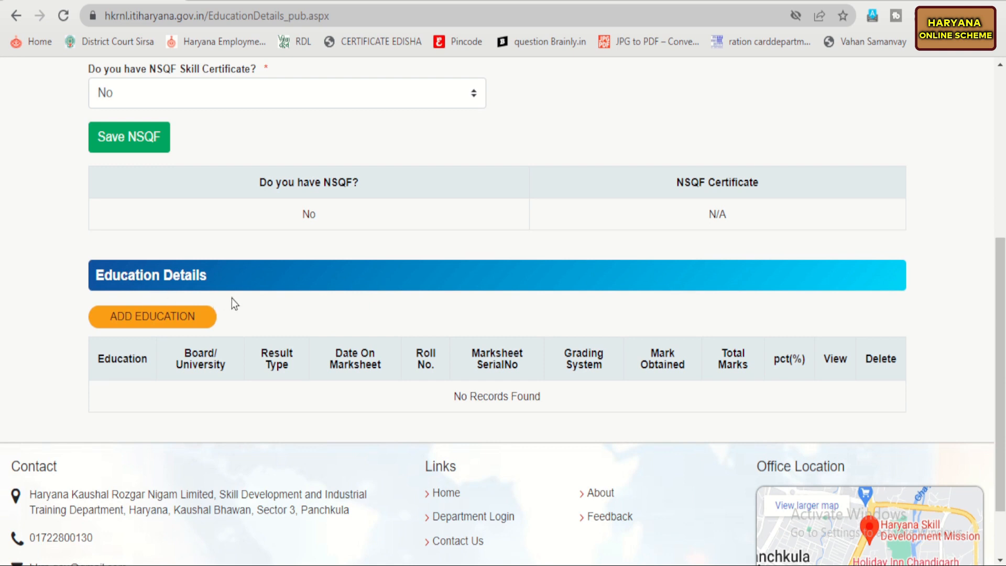
click(168, 320)
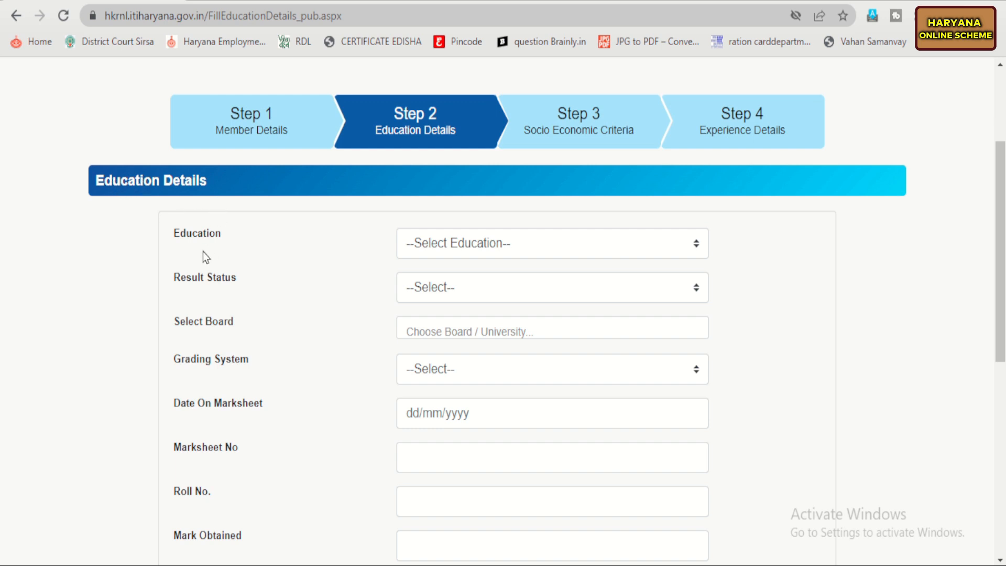
click(476, 250)
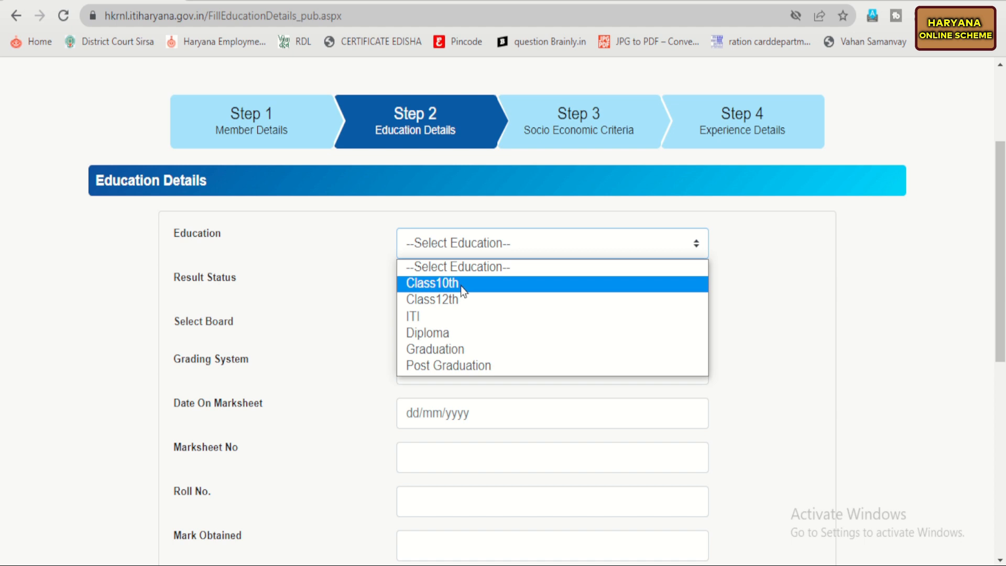
click(461, 286)
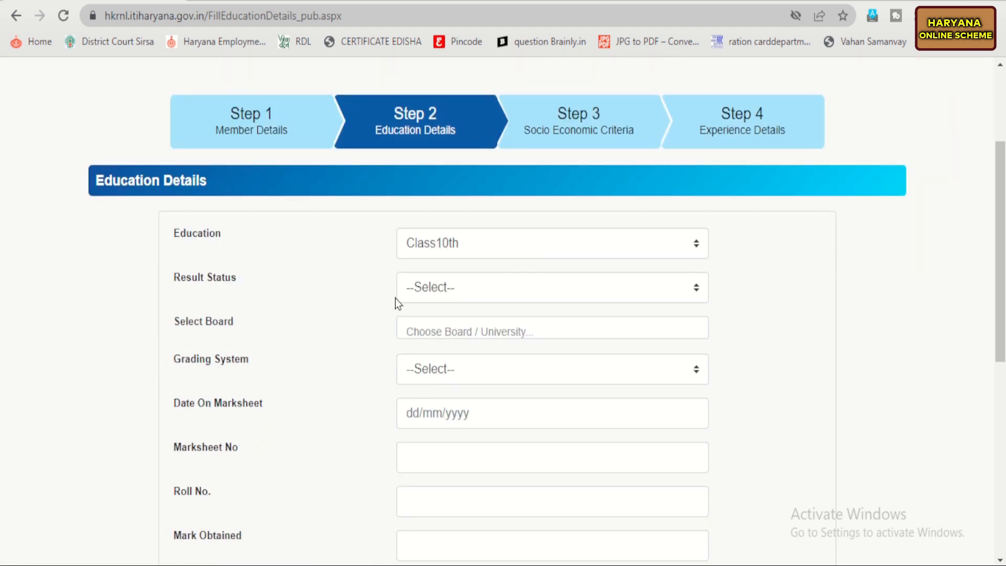
click(439, 294)
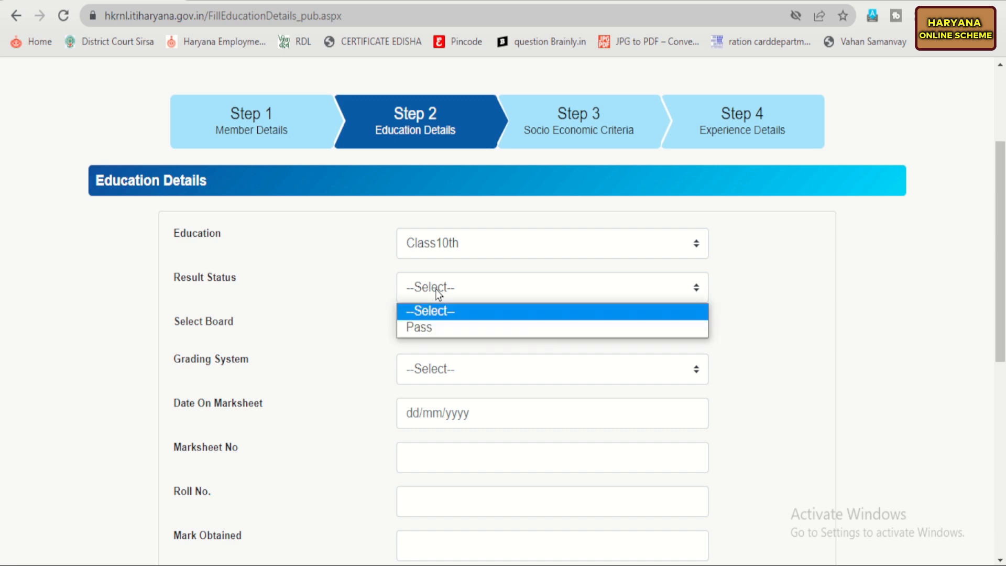
click(431, 329)
click(351, 333)
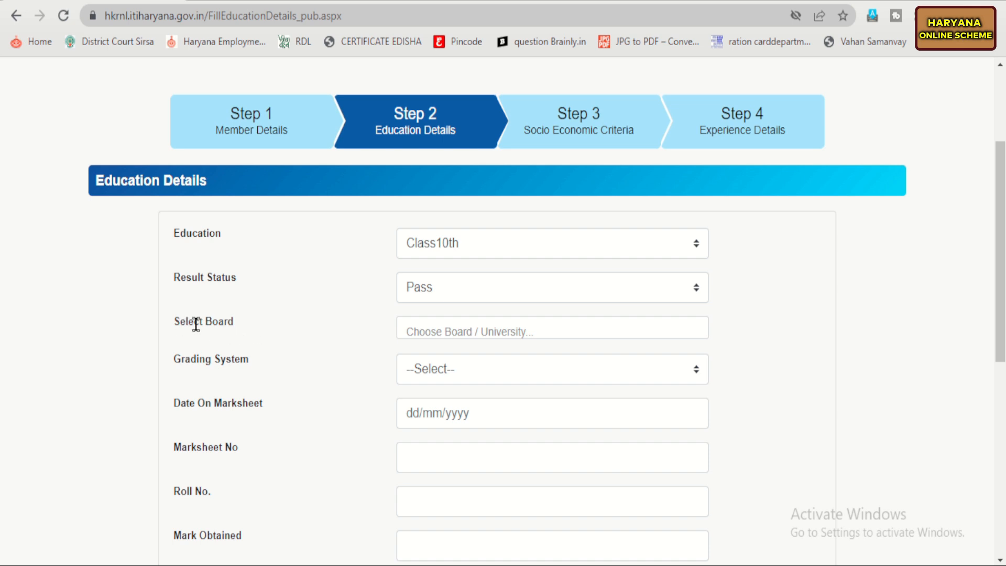
click(476, 340)
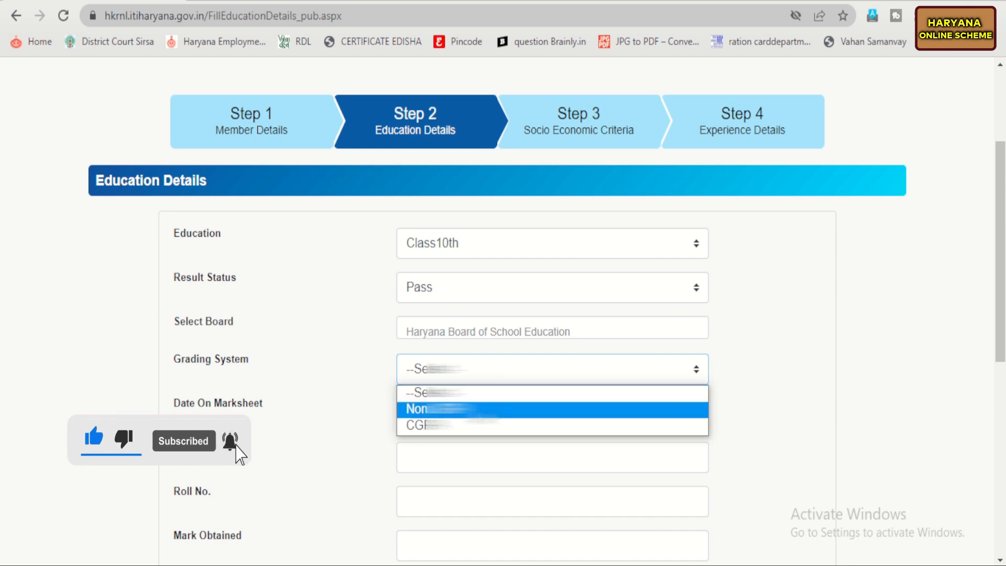
- Choose Non CGPA grading, pick the marksheet date, and fill the marksheet and roll numbers
click(306, 376)
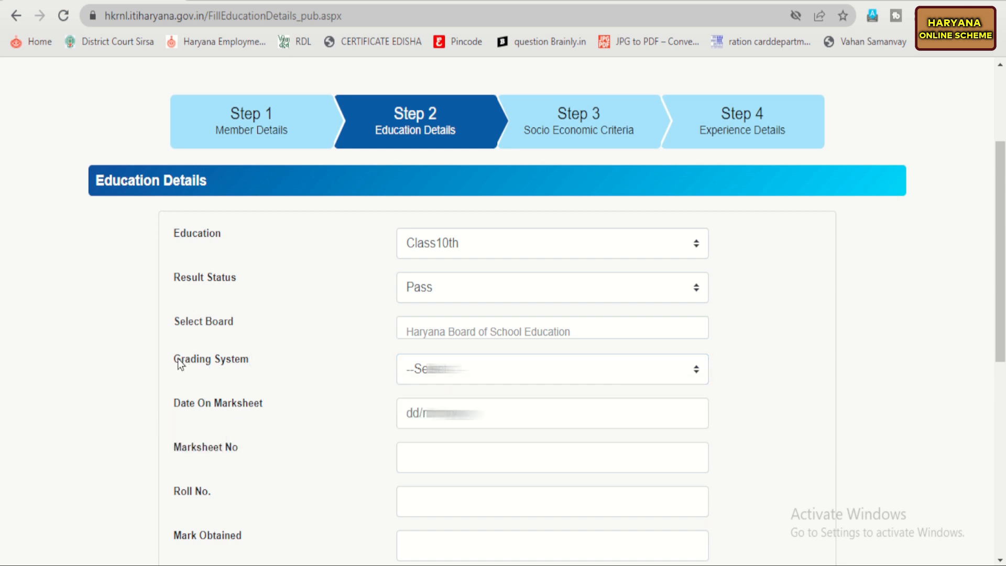
click(474, 373)
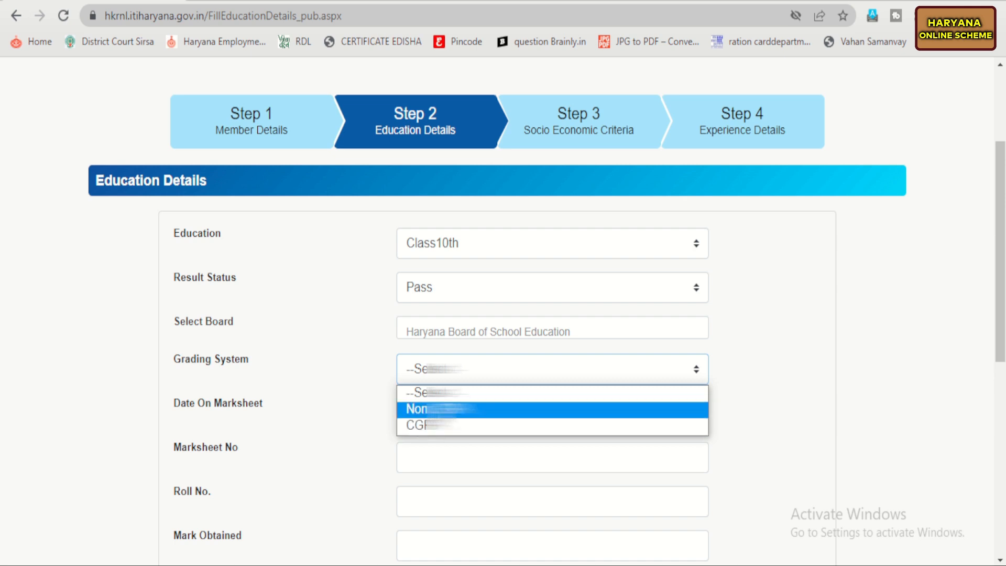
click(435, 409)
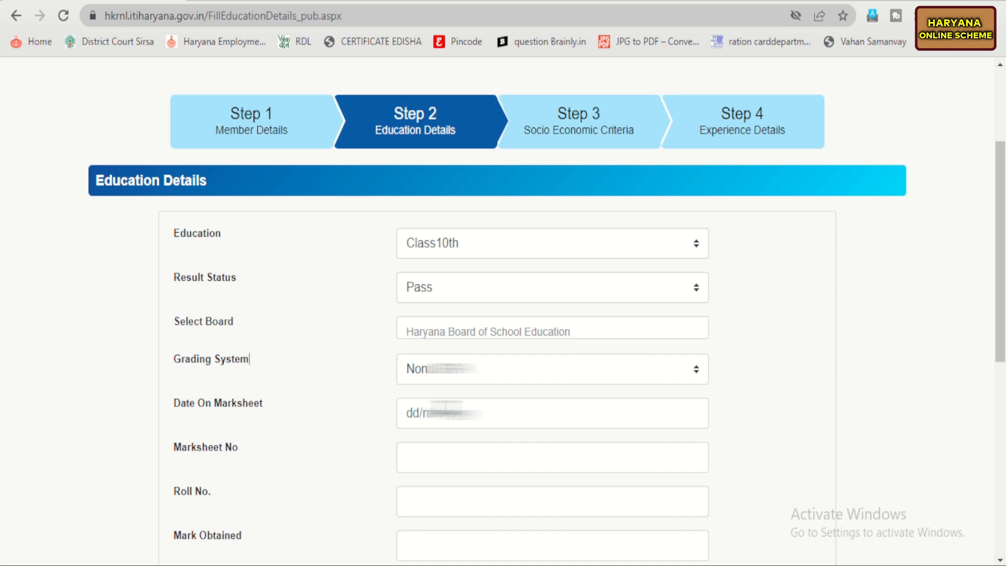
click(430, 413)
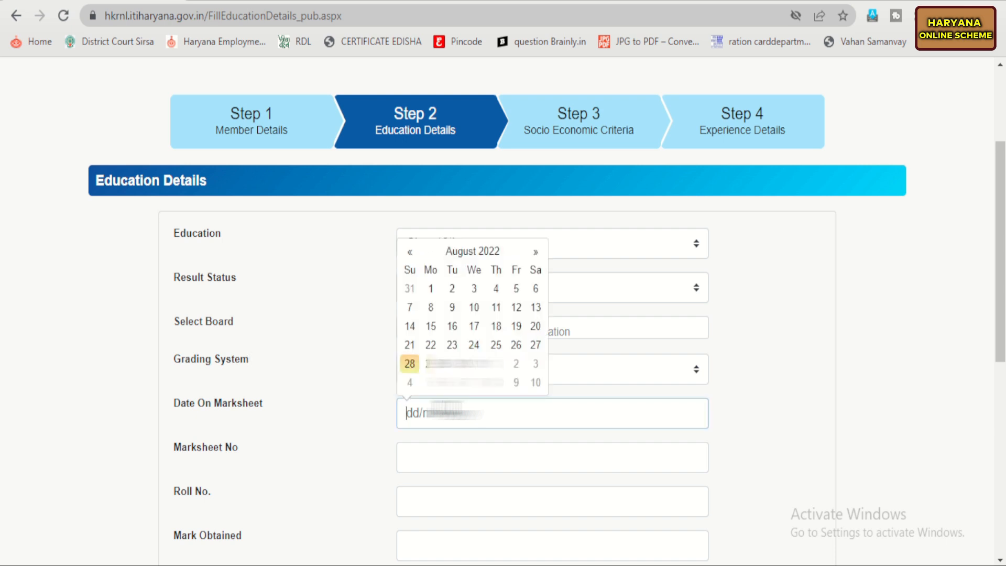
click(453, 364)
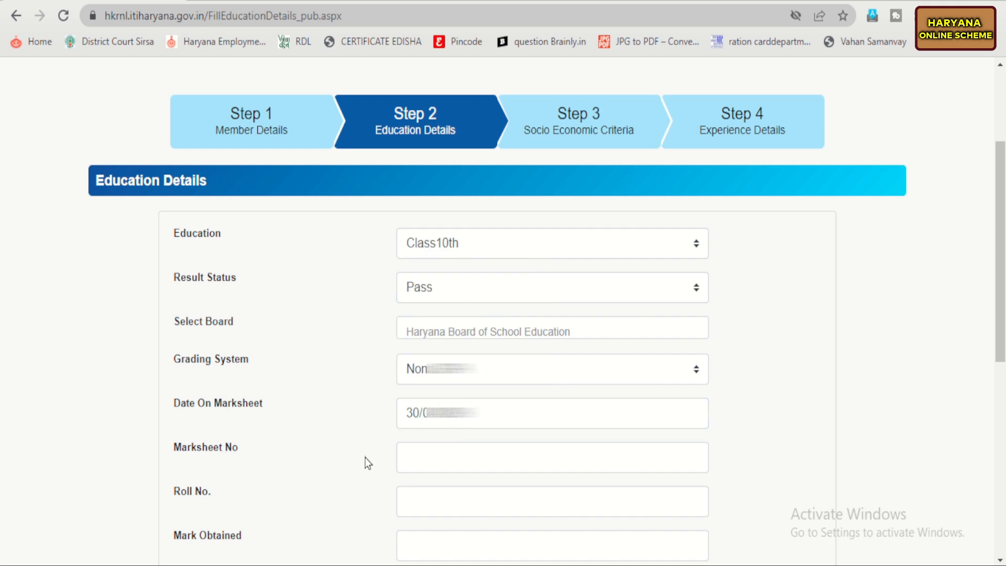
click(442, 454)
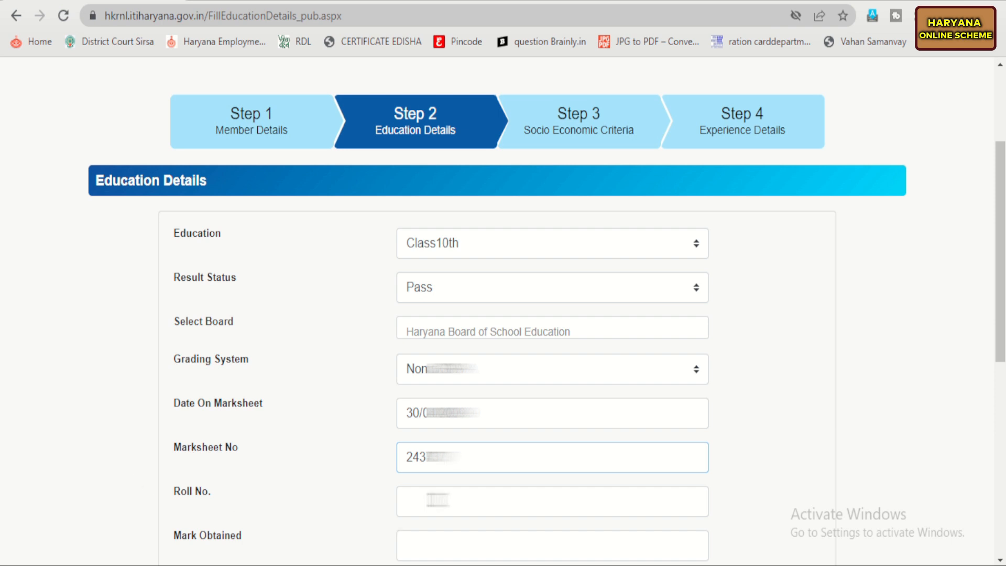
click(406, 501)
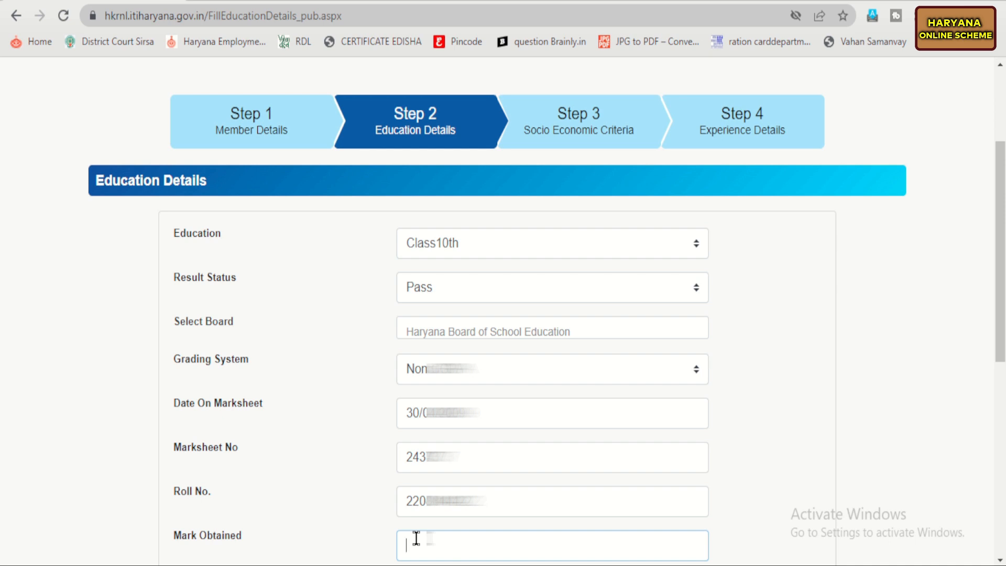
- Enter 210 marks obtained out of 500 total (42%) and open the certificate file picker
text(210)
scroll(416, 539, down, 4)
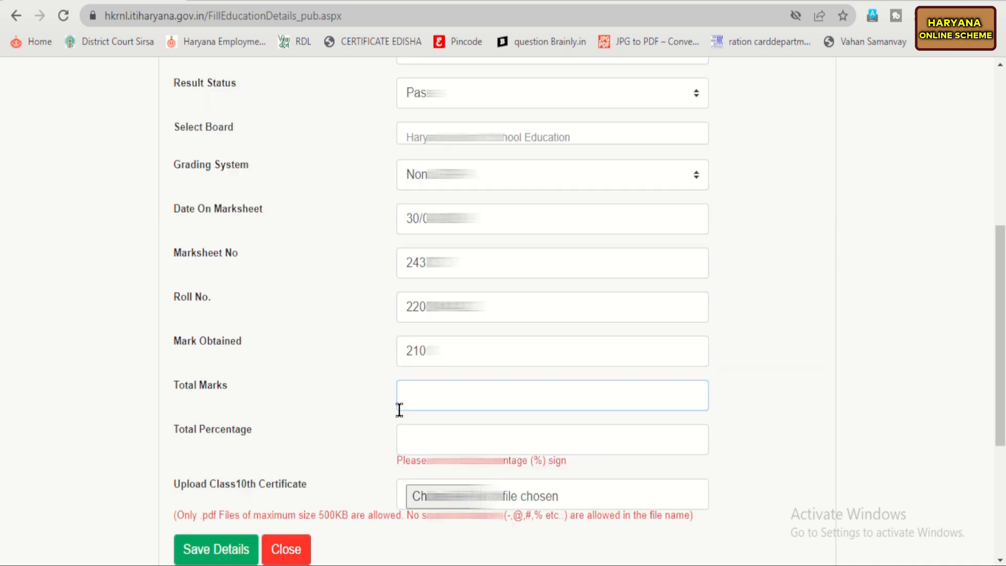
click(445, 402)
text(500)
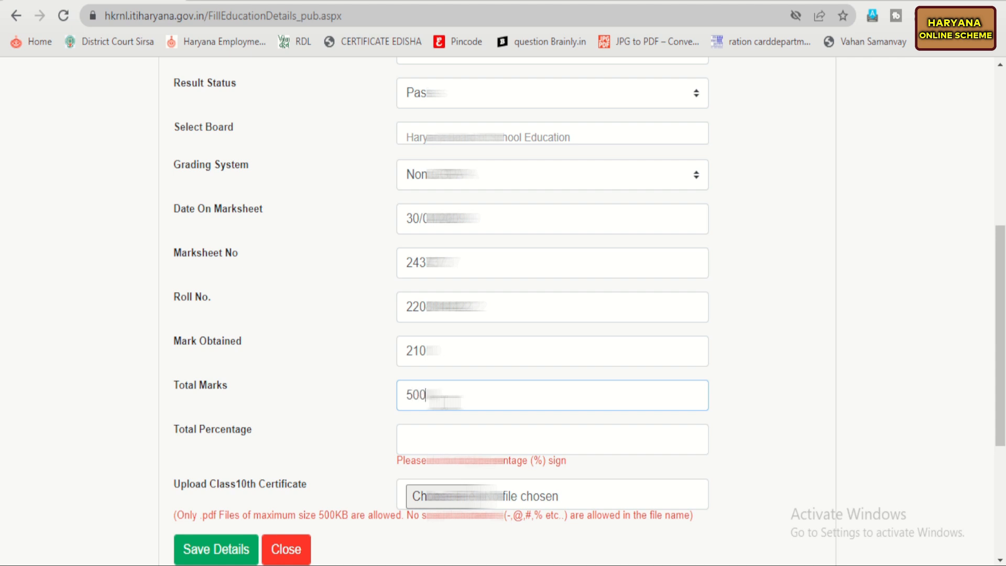
key(Tab)
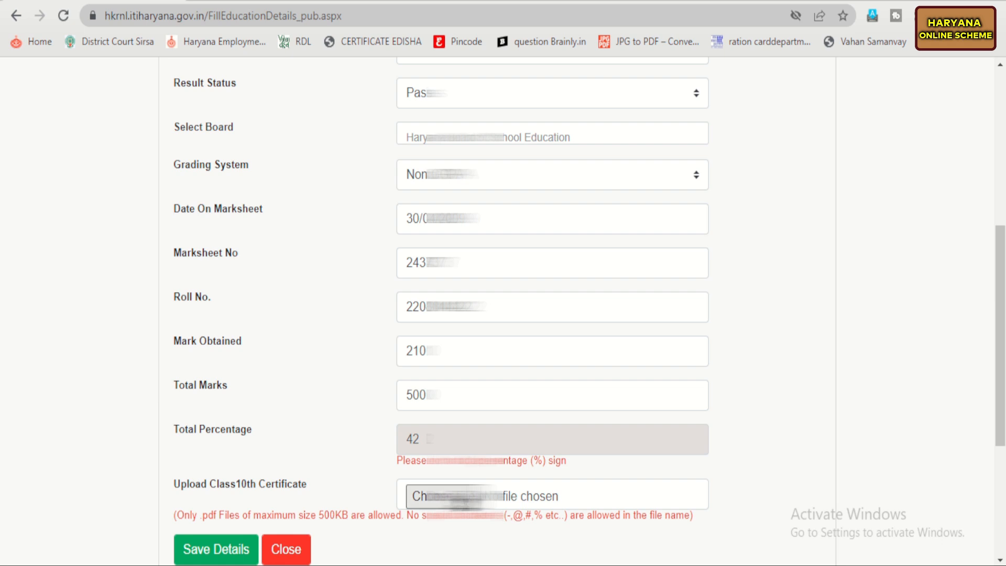
click(466, 502)
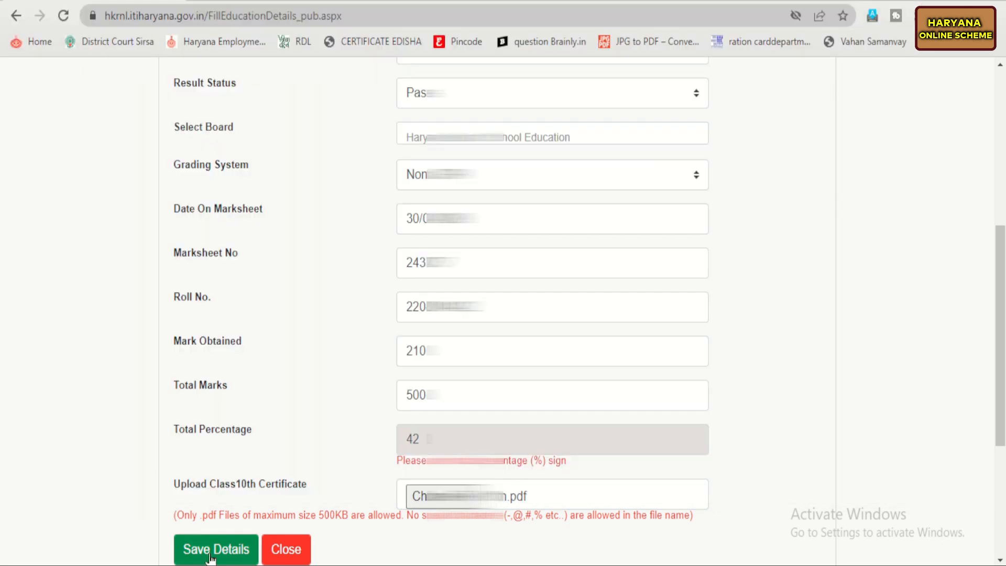
click(210, 557)
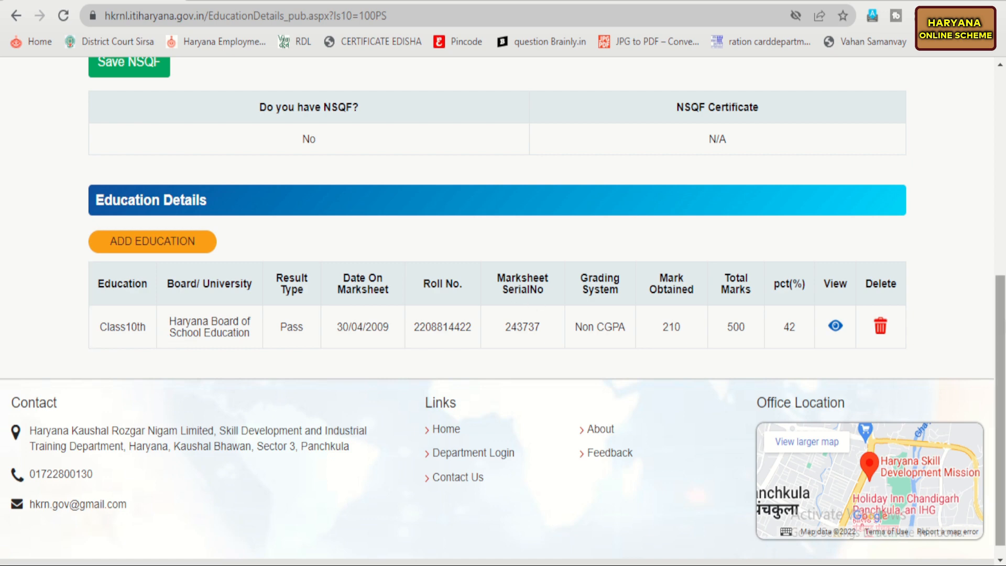
mouse_move(1001, 301)
mouse_down()
mouse_move(1000, 225)
mouse_move(1000, 301)
mouse_up()
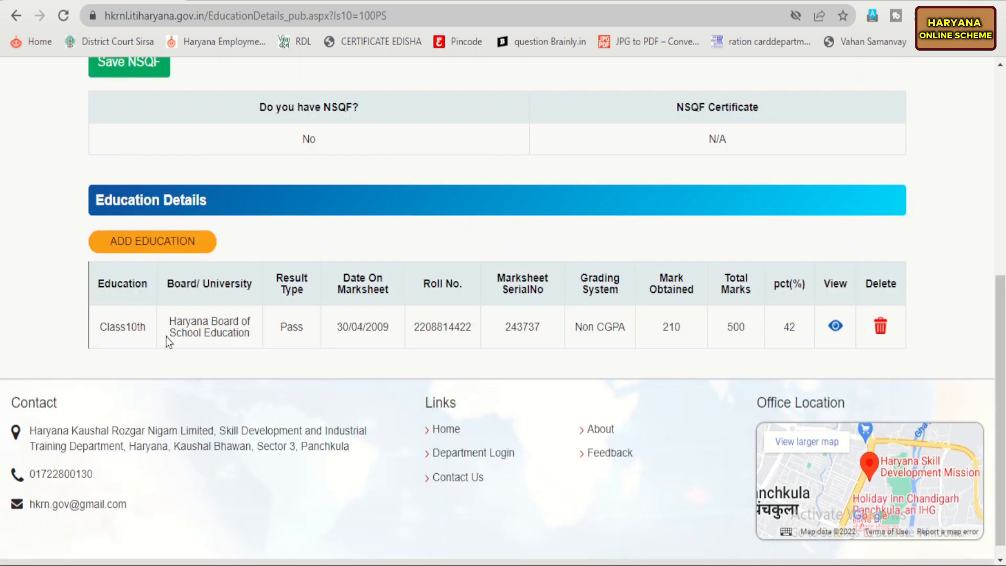
scroll(166, 336, up, 5)
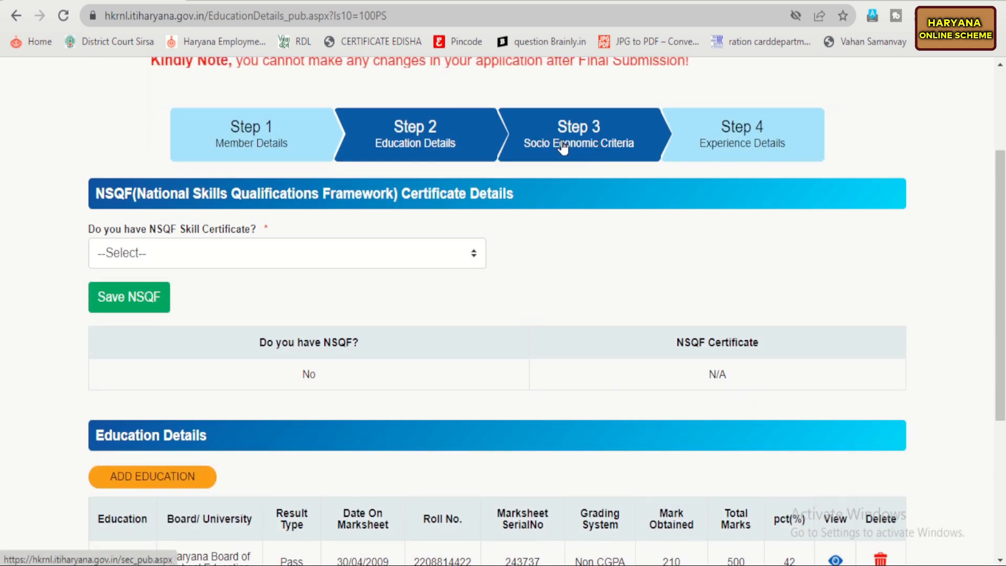
- Go to Step 3 Socio Economic Criteria from the progress bar
click(564, 146)
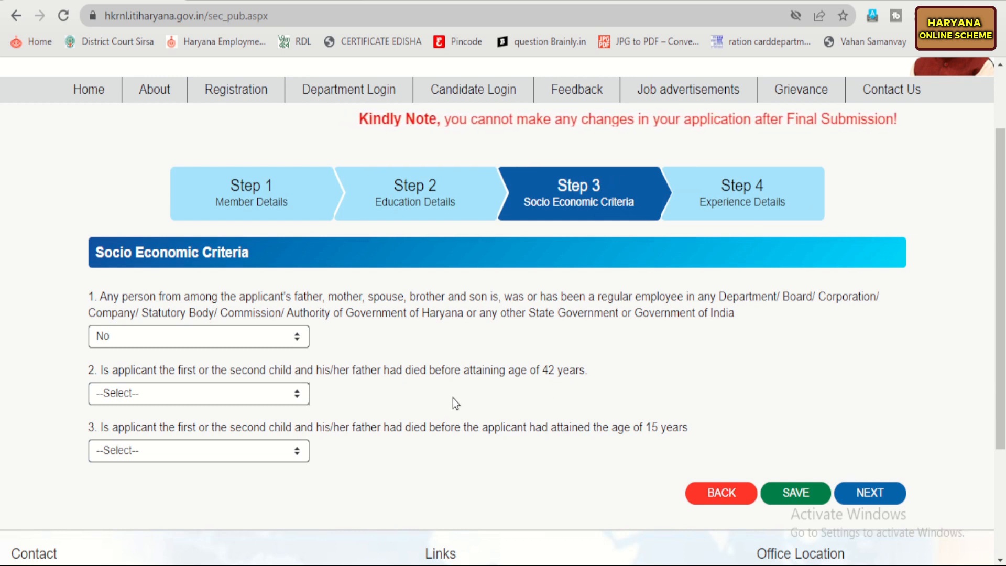
- Answer No to socio-economic questions 2 and 3 and save the answers
click(140, 395)
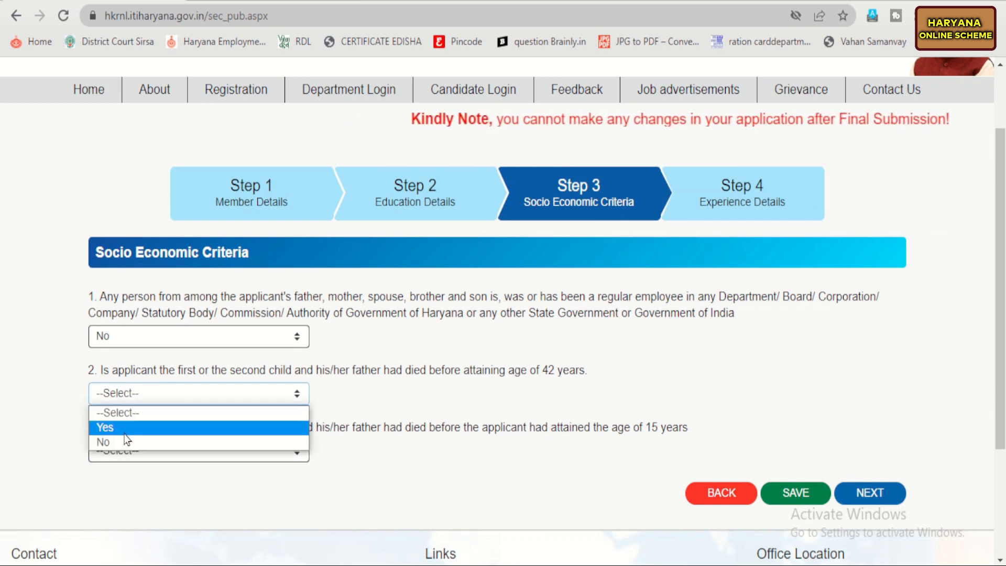
click(123, 441)
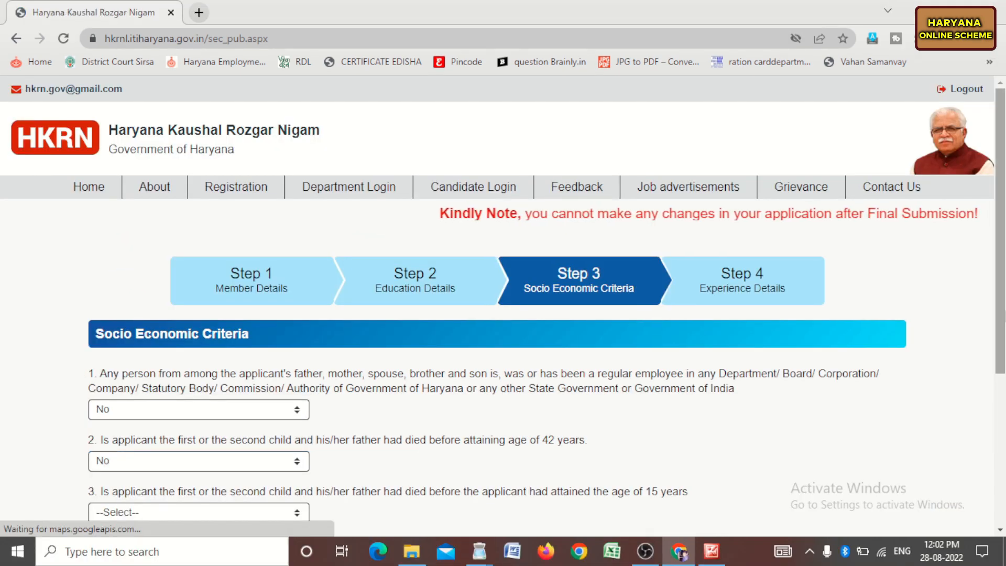
scroll(102, 381, down, 2)
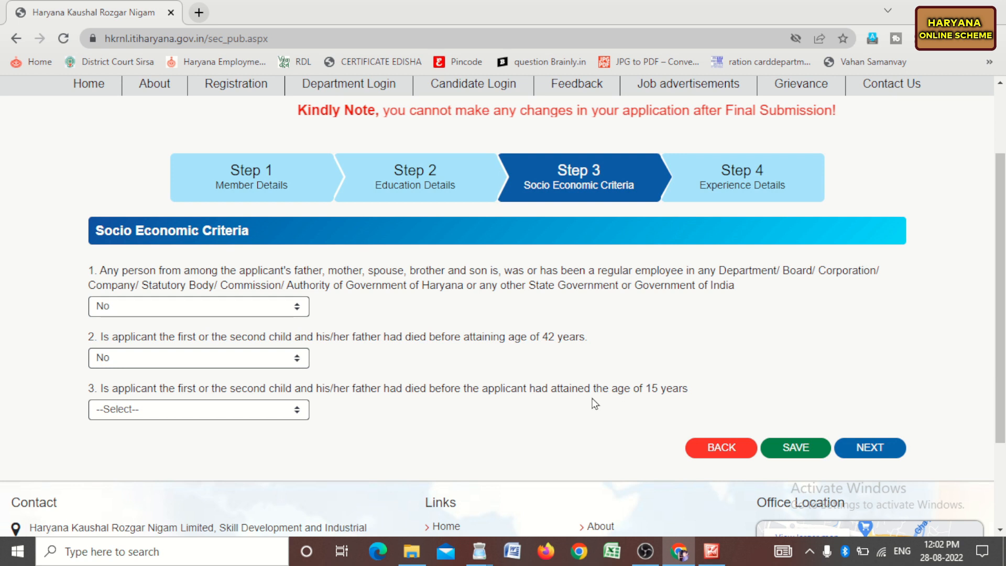
click(172, 411)
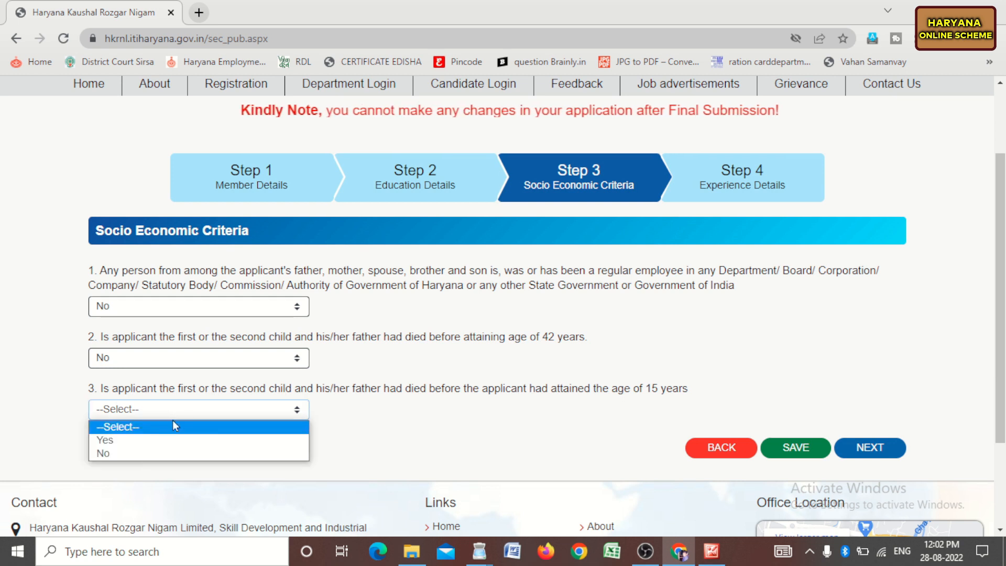
click(173, 452)
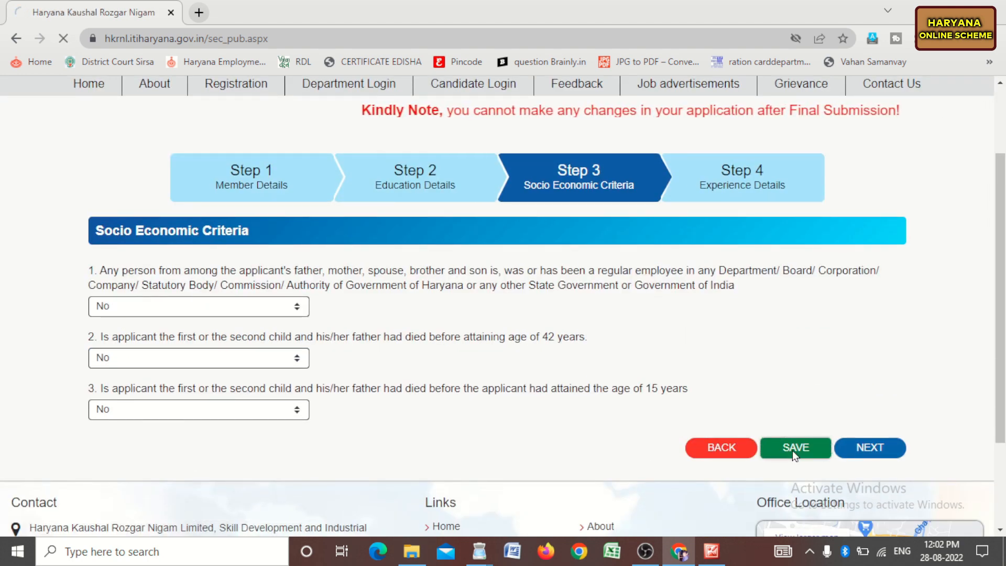
click(794, 449)
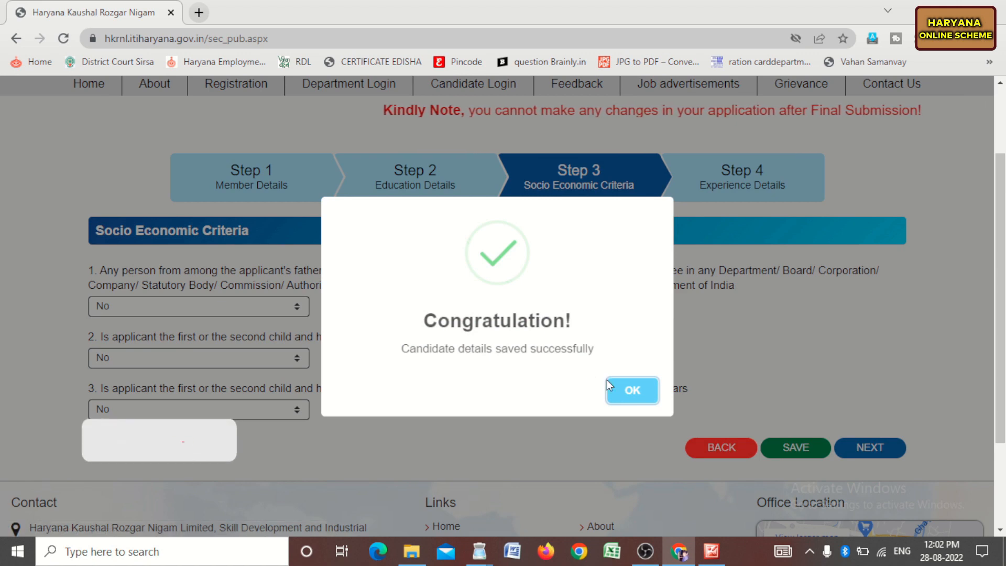
- Dismiss the saved-successfully message, advance to Step 4 Experience Details, and answer No to relevant experience
click(619, 393)
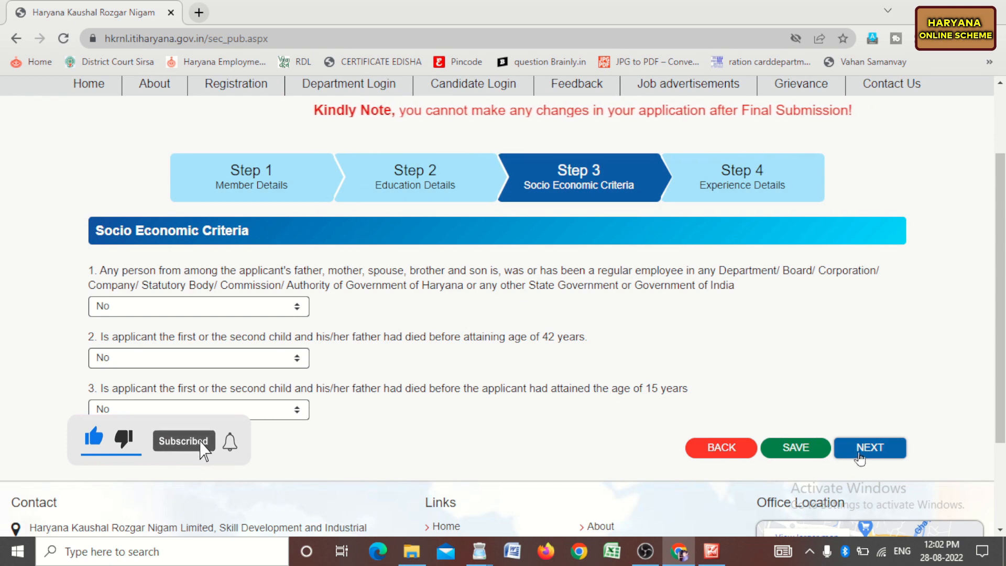
click(867, 454)
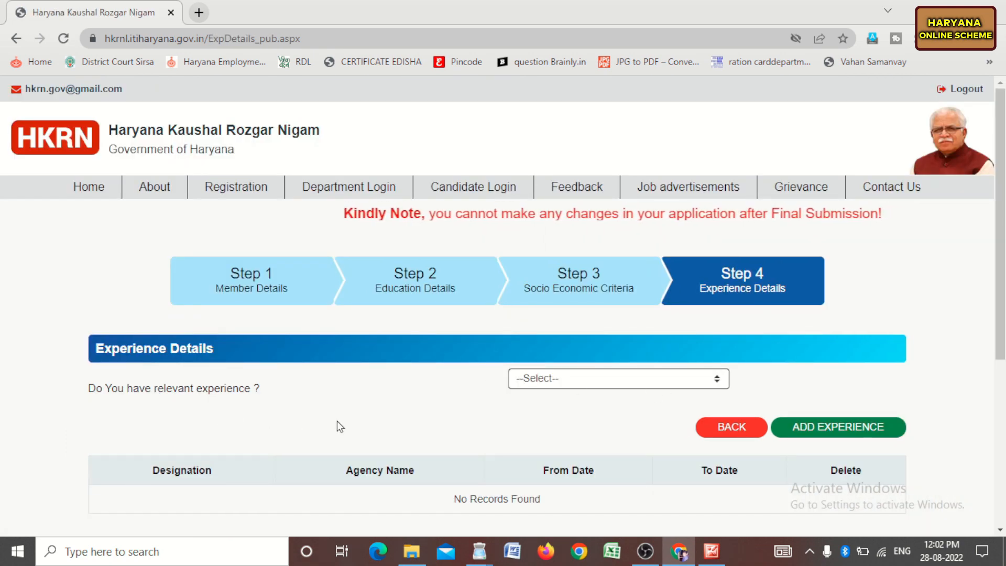
click(553, 386)
click(540, 420)
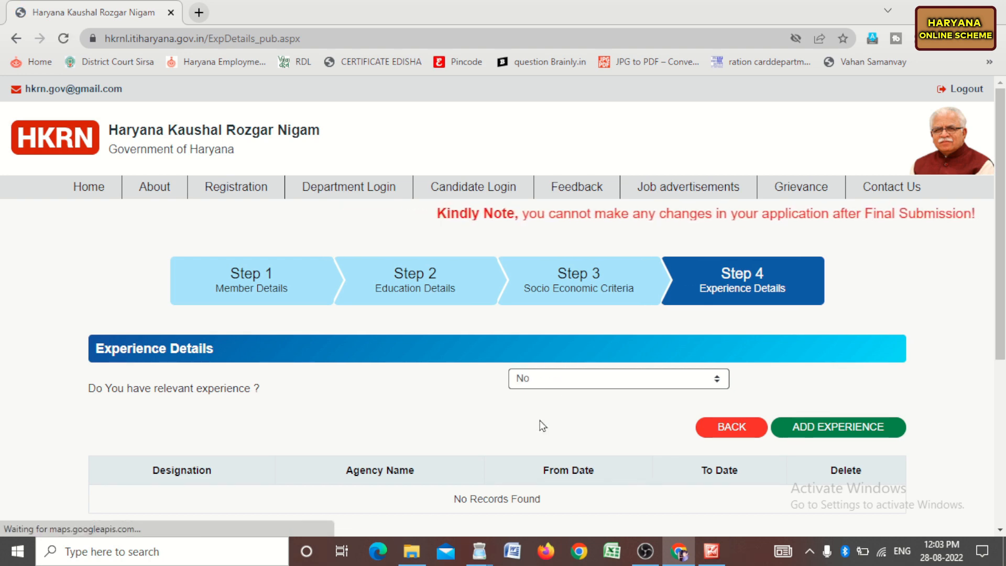
drag(1002, 290, 1005, 428)
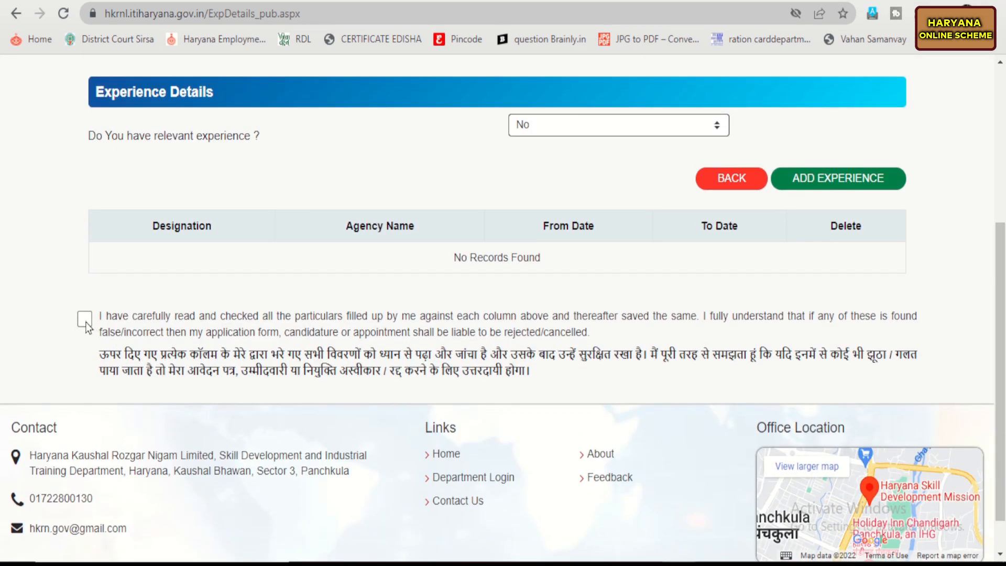
- Accept the declaration, final-submit the application, and dismiss the payment-not-received alert
click(85, 316)
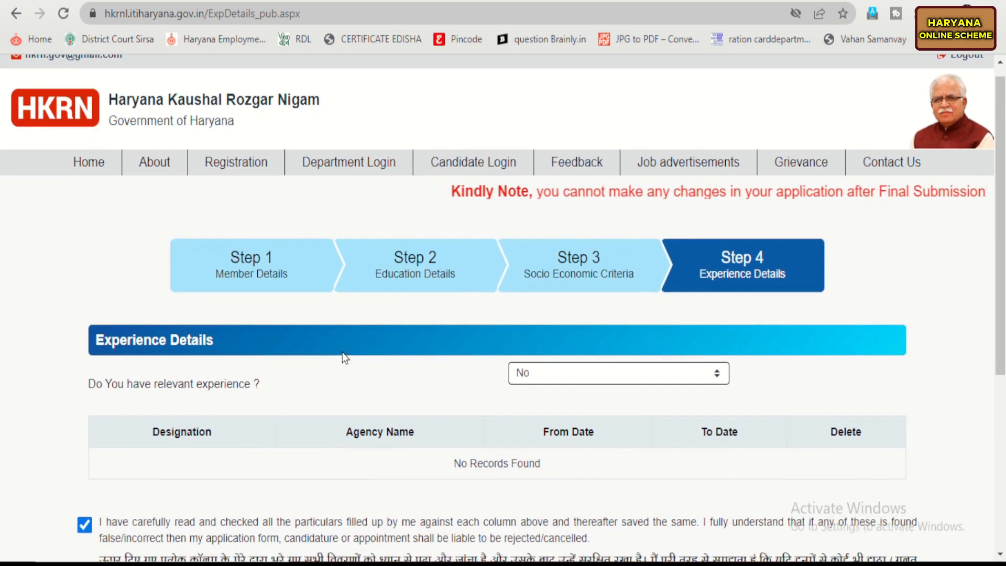
scroll(341, 352, down, 5)
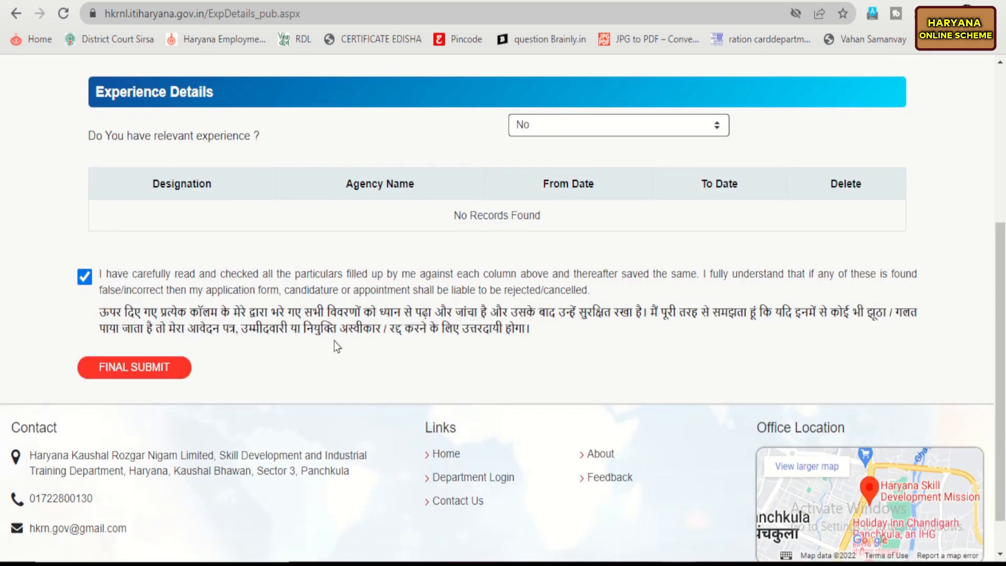
click(148, 374)
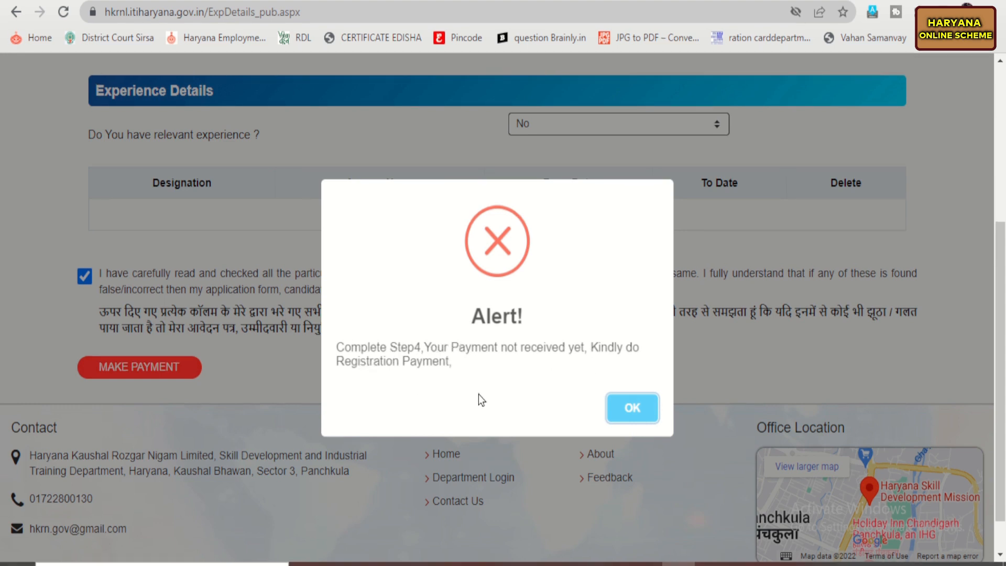
click(629, 412)
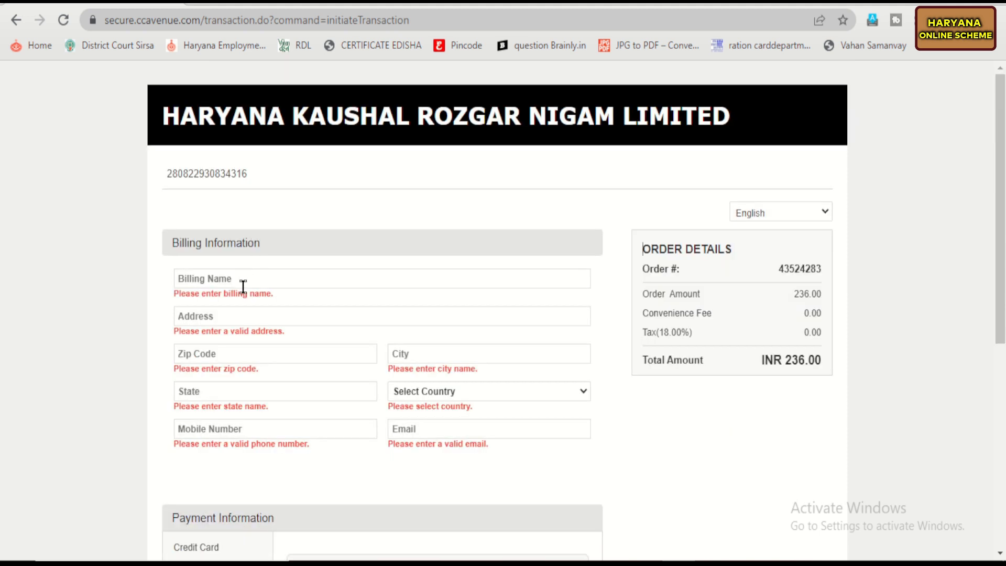
- Enter the billing name, billing address and zip code in the CCAvenue billing form
click(243, 283)
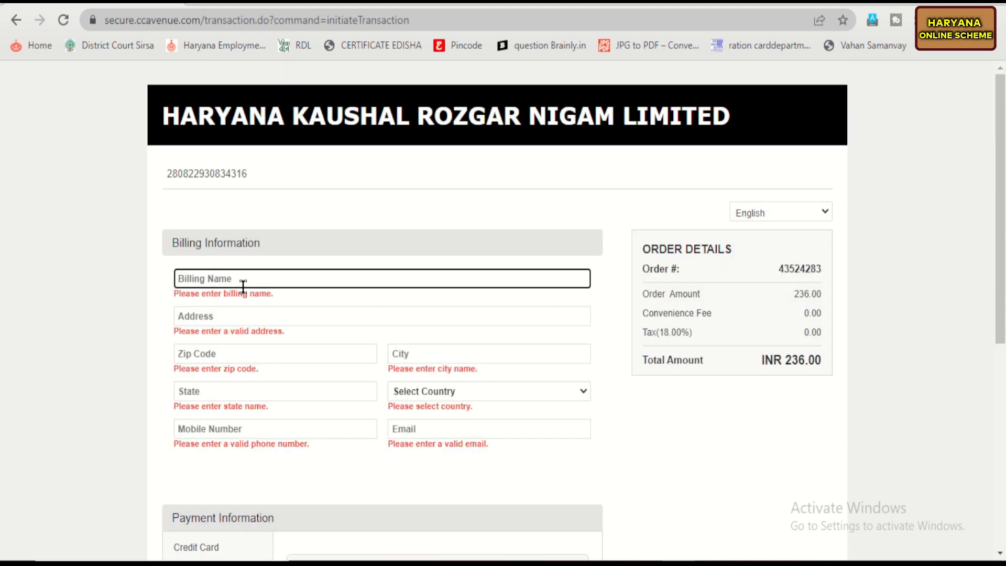
click(90, 291)
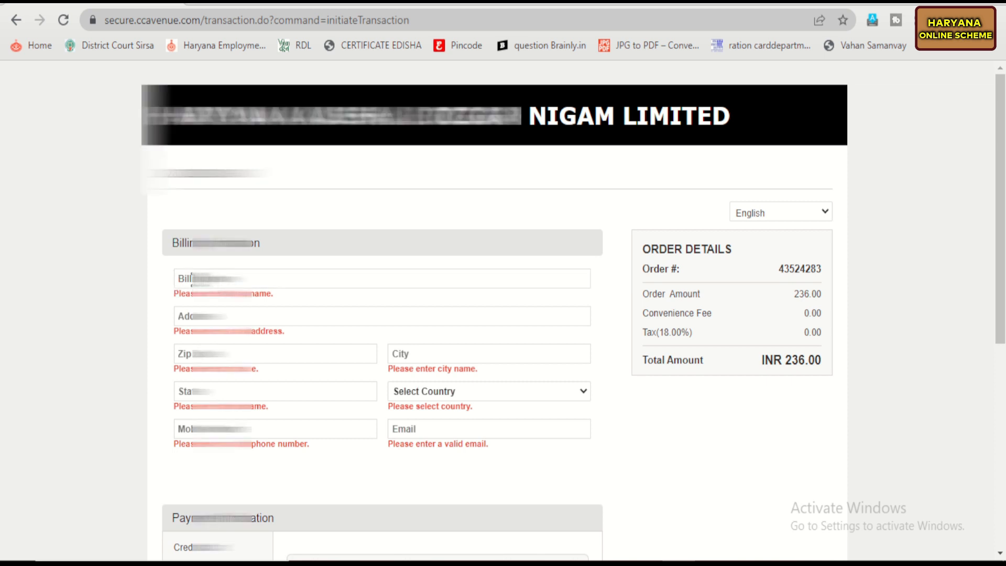
click(189, 285)
text(RA)
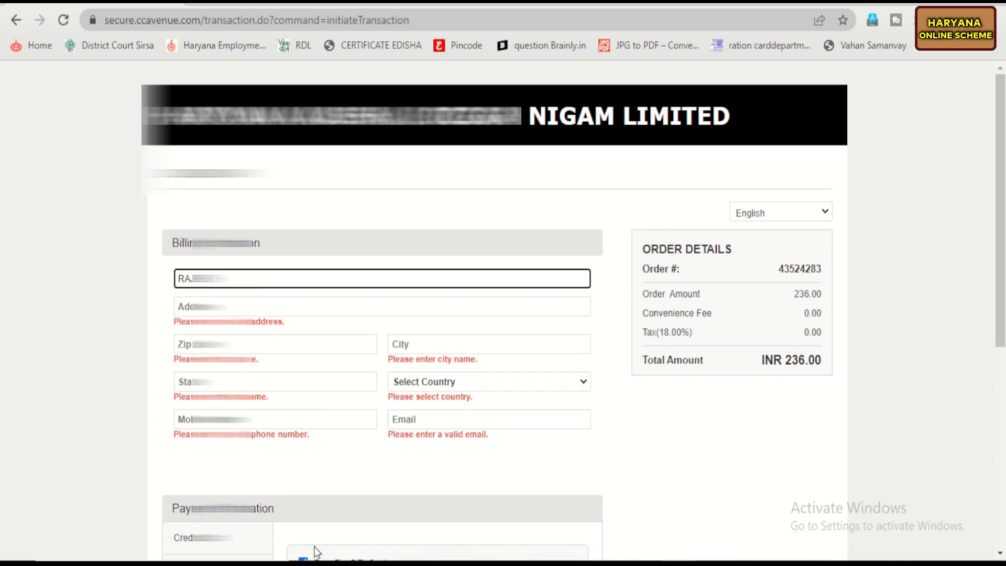
key(Tab)
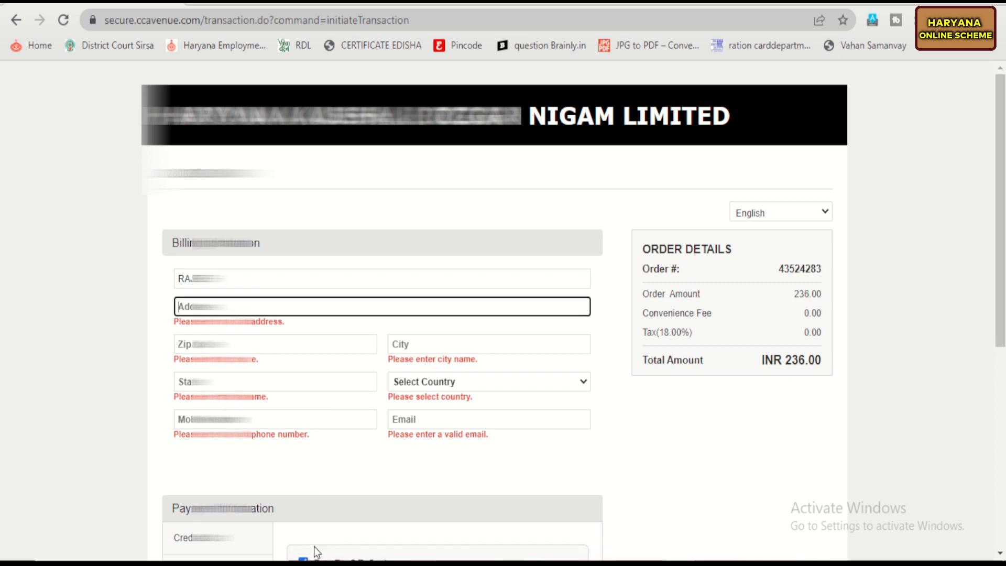
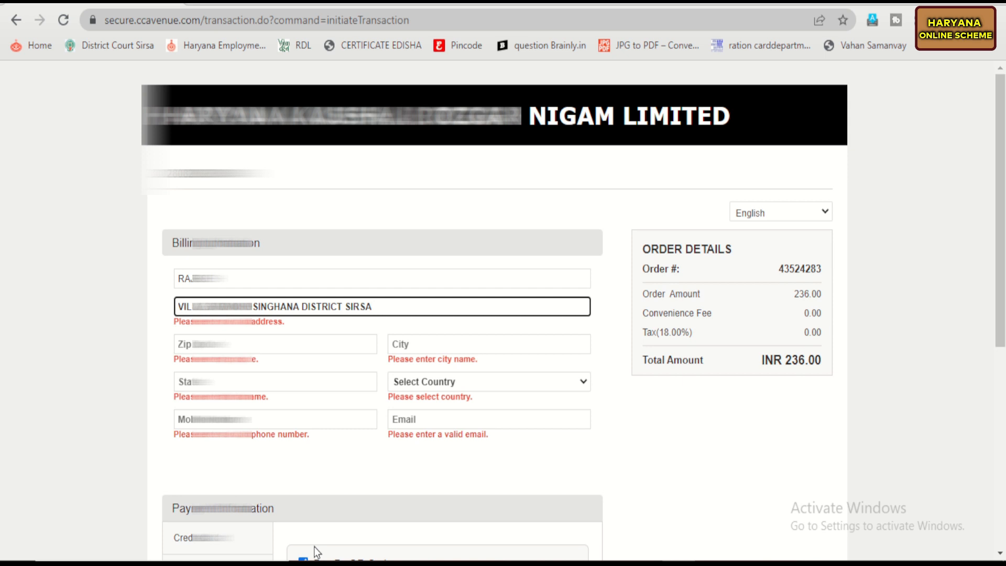
key(Tab)
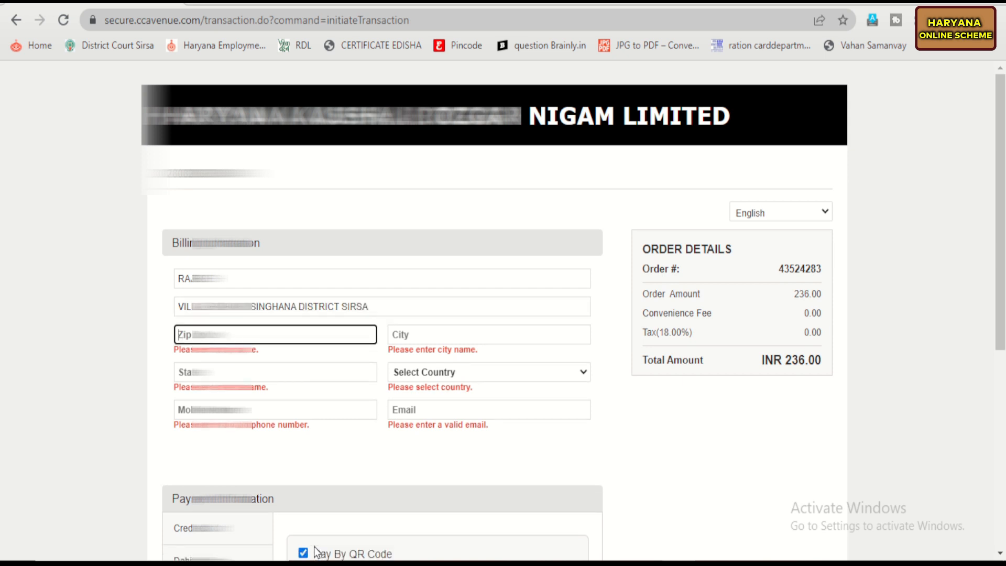
text(125055)
- Check the city entry, fill in the billing mobile number, and start the billing e-mail address
click(439, 334)
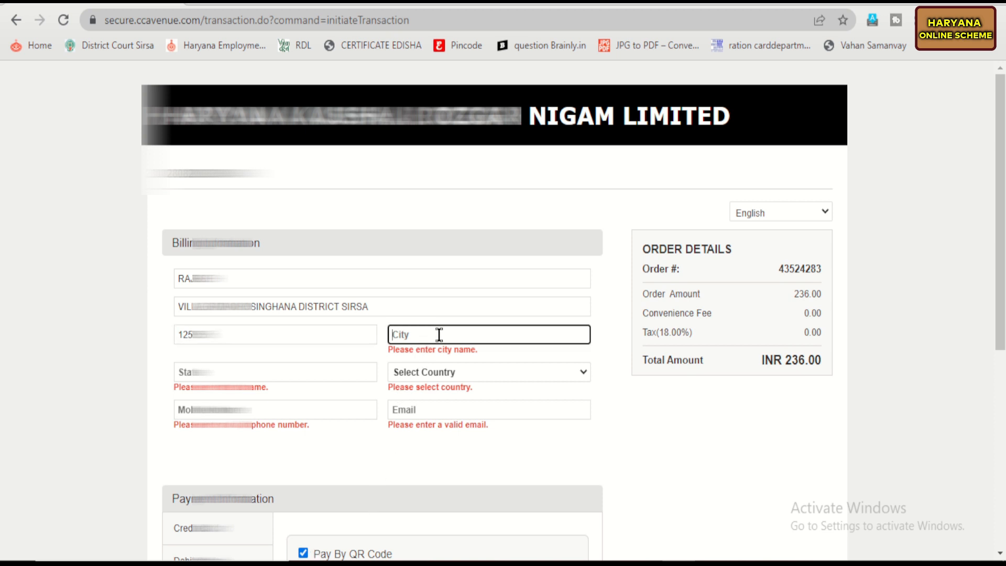
click(290, 413)
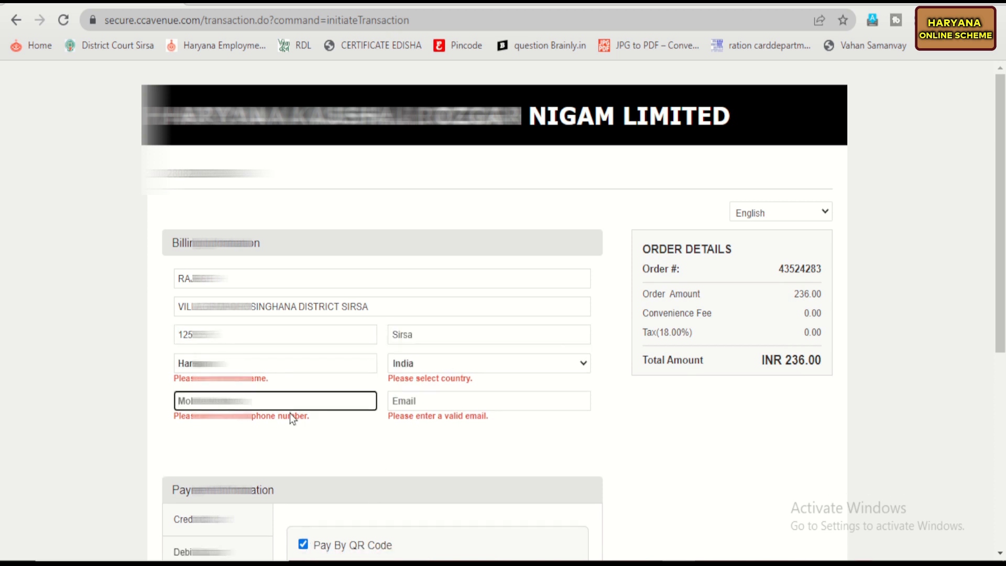
text(999)
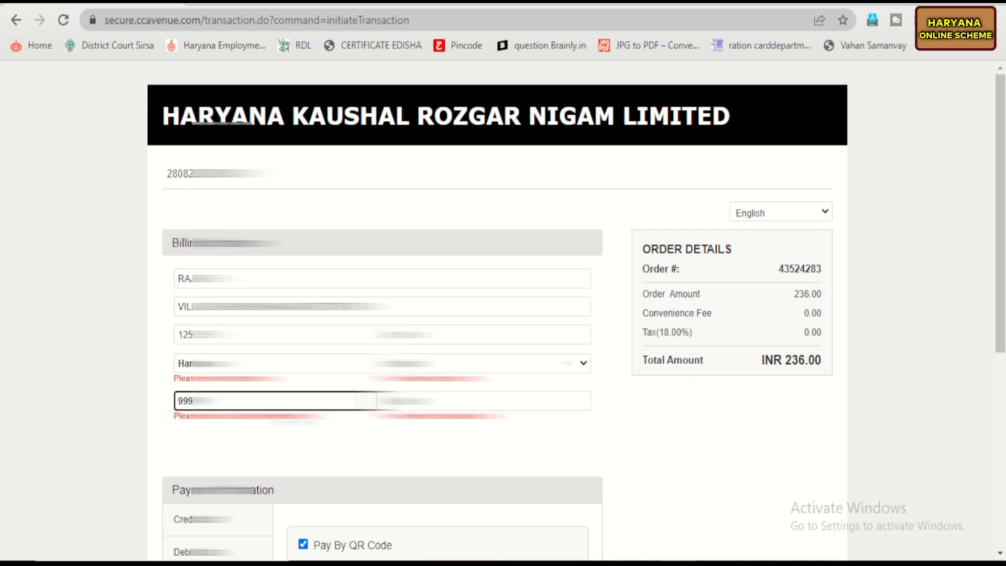
text(99999)
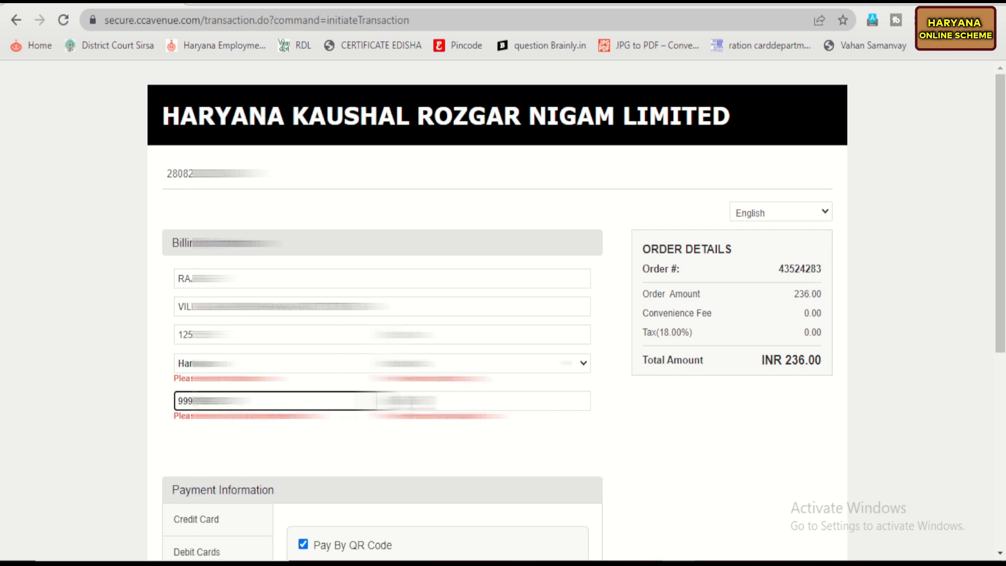
click(417, 402)
text(r)
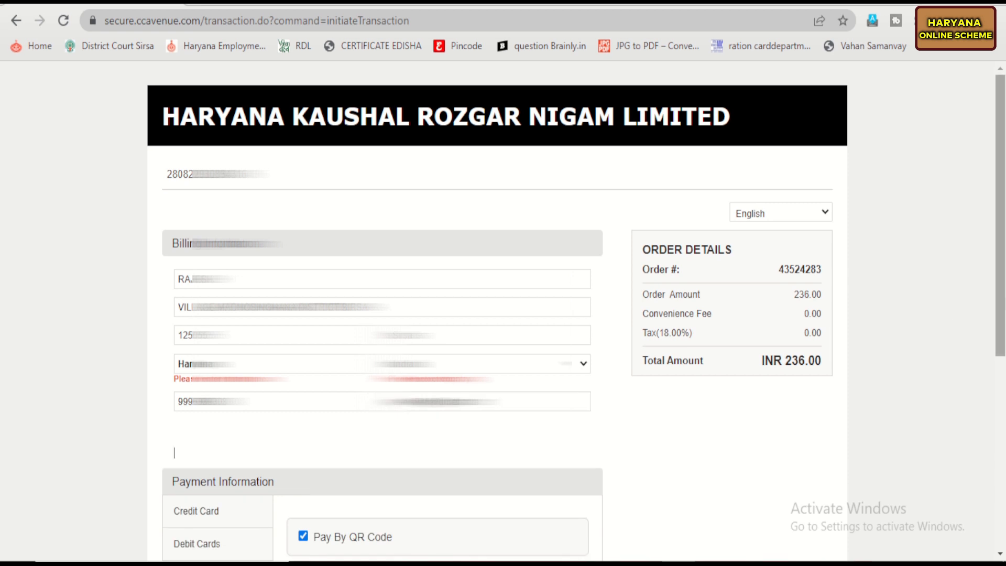
scroll(503, 315, down, 5)
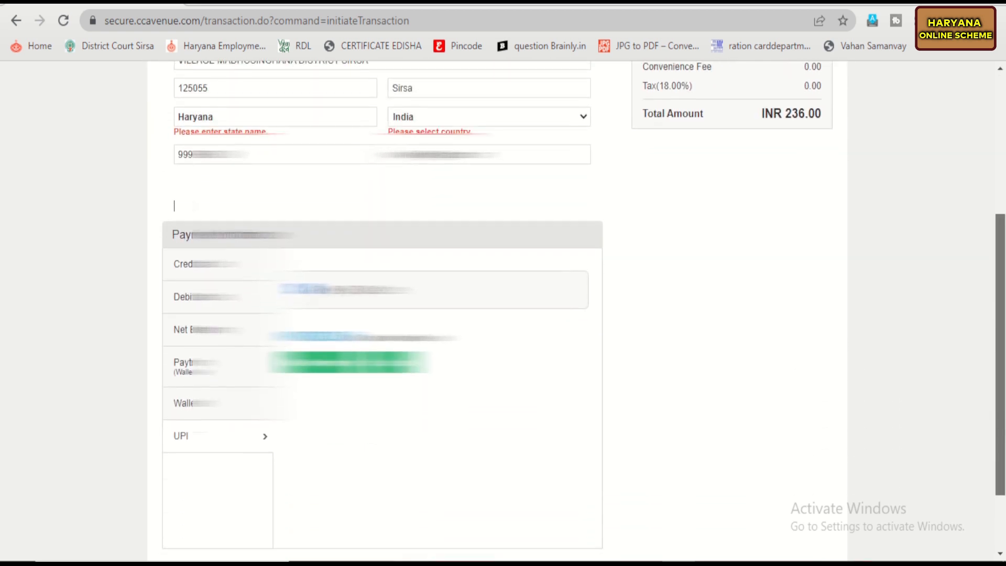